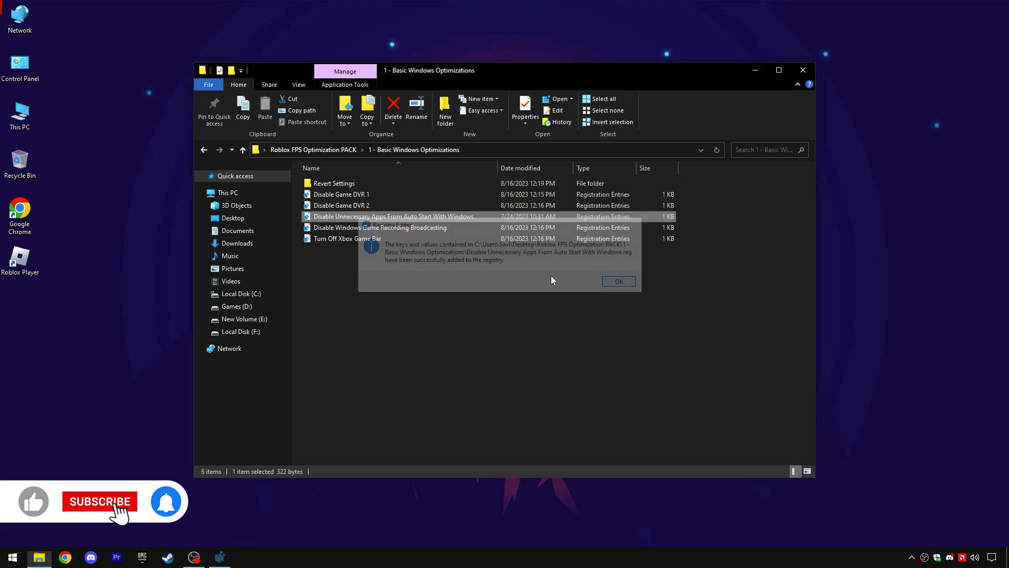
# Step: Merge the Disable Windows Game Recording Broadcasting file into the registry
pyautogui.rightClick(340, 229)
pyautogui.click(357, 235)
pyautogui.click(583, 298)
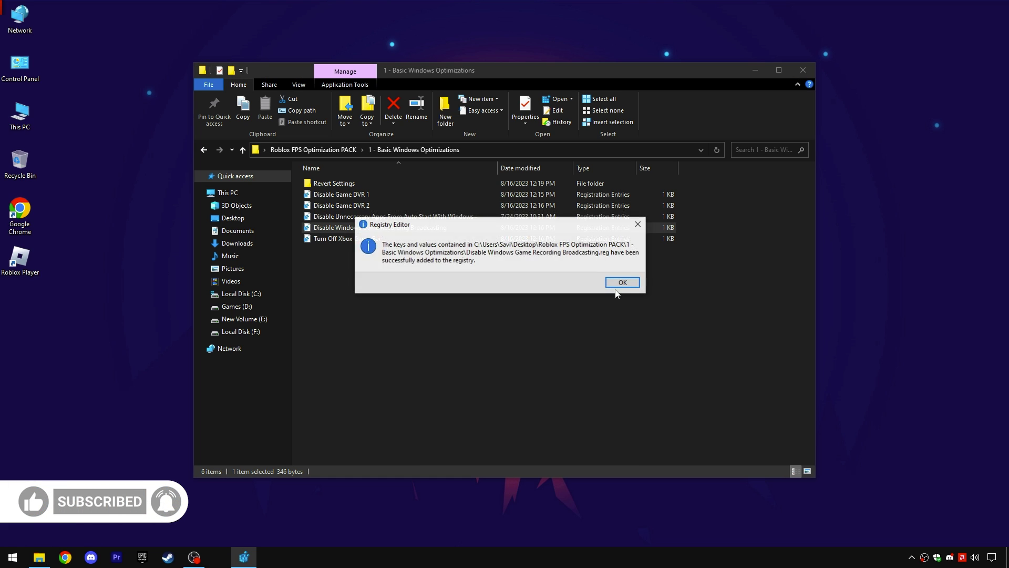
pyautogui.click(620, 282)
# Step: Merge the Turn Off Xbox Game Bar file into the registry
pyautogui.rightClick(341, 239)
pyautogui.click(369, 247)
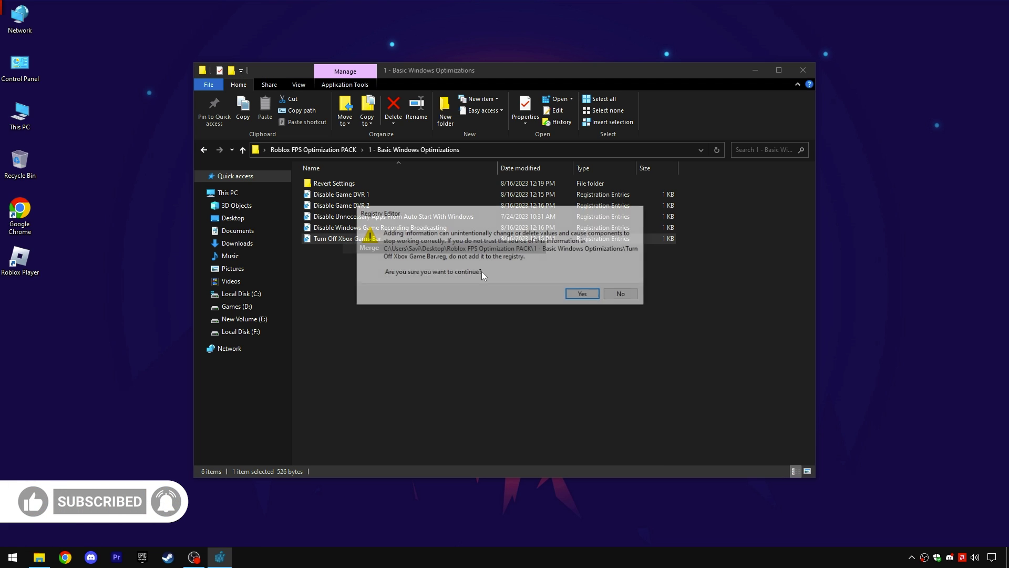
pyautogui.click(582, 294)
pyautogui.click(621, 281)
# Step: Open the Revert Settings folder and review the registry files for undoing the optimizations
pyautogui.doubleClick(324, 184)
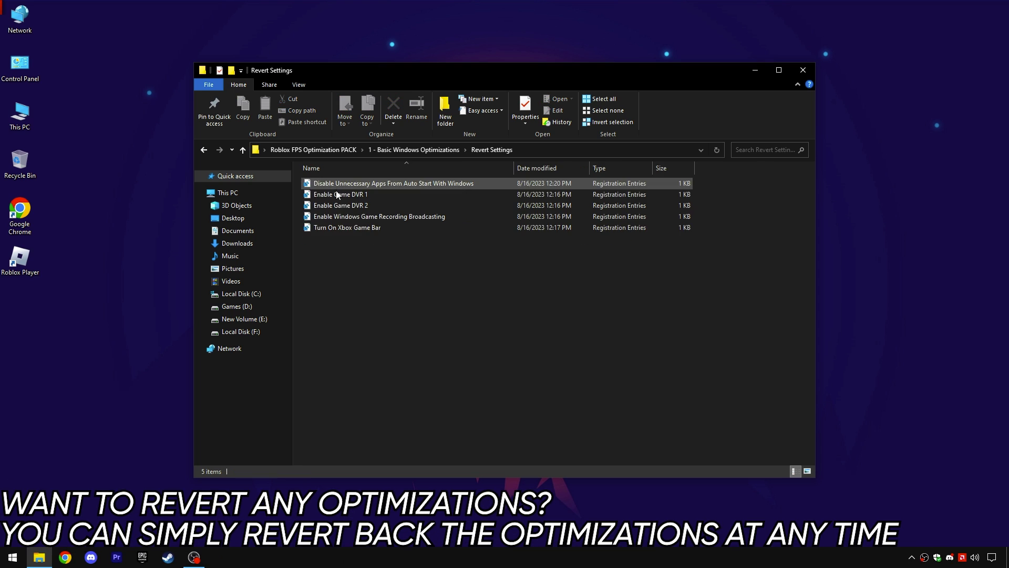
pyautogui.moveTo(349, 263); pyautogui.dragTo(440, 182)
pyautogui.click(408, 257)
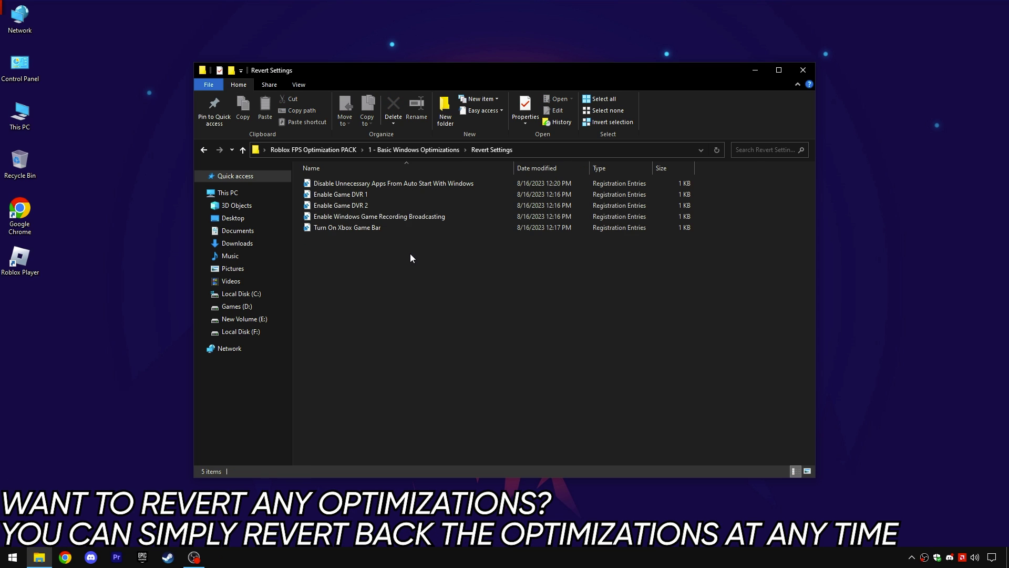
# Step: Run the Delete Other Power Plans script from the 2 - Windows Power Plan folder and dismiss its console
pyautogui.click(320, 152)
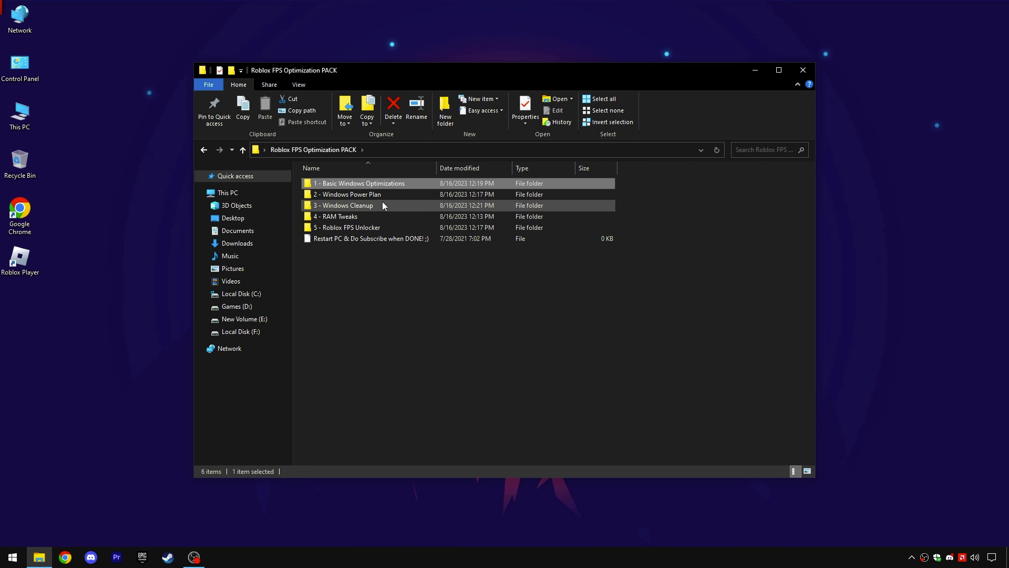
pyautogui.doubleClick(356, 194)
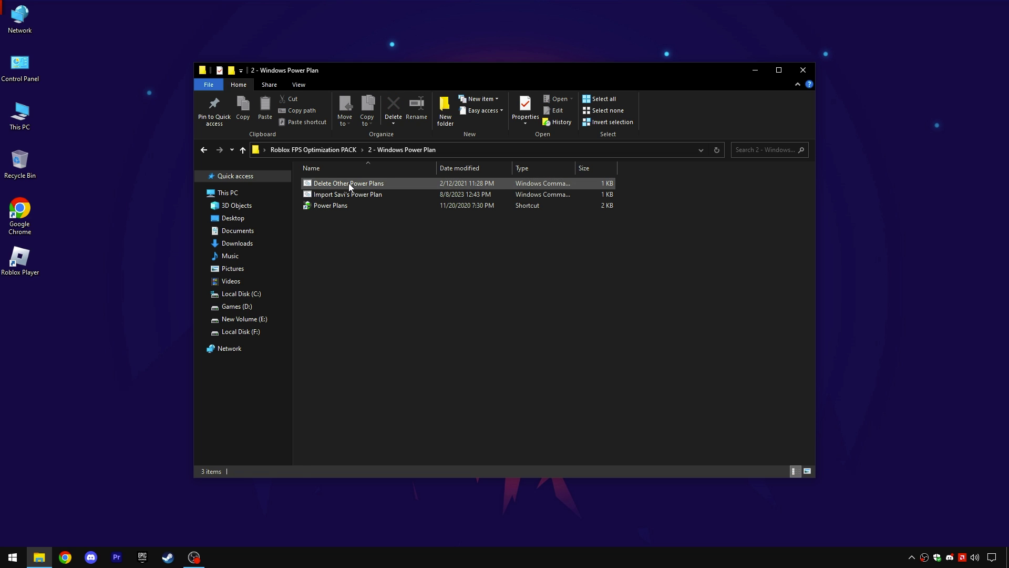
pyautogui.rightClick(349, 184)
pyautogui.click(367, 193)
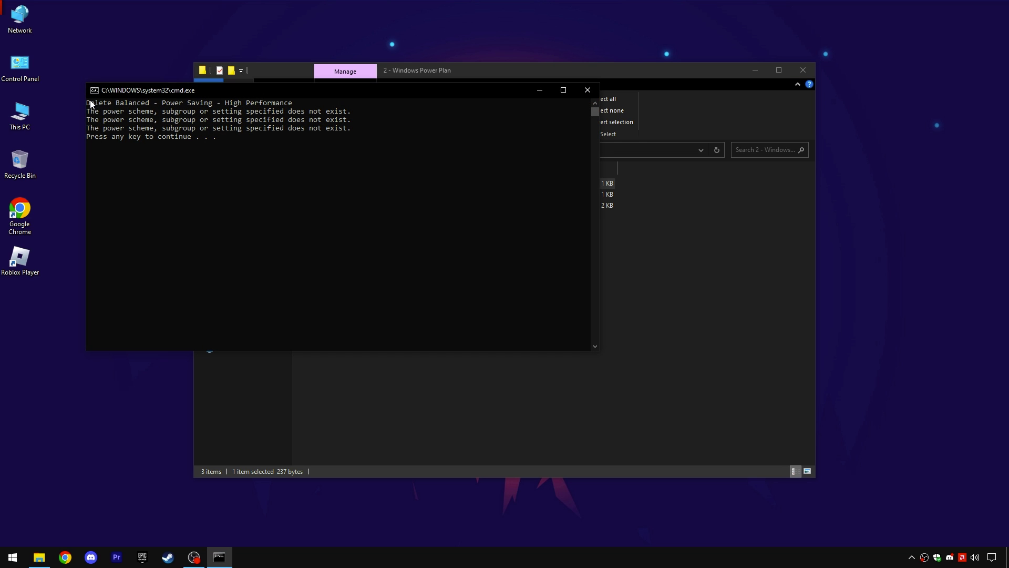
pyautogui.moveTo(90, 101); pyautogui.dragTo(236, 137)
pyautogui.click(236, 137)
pyautogui.press('Return')
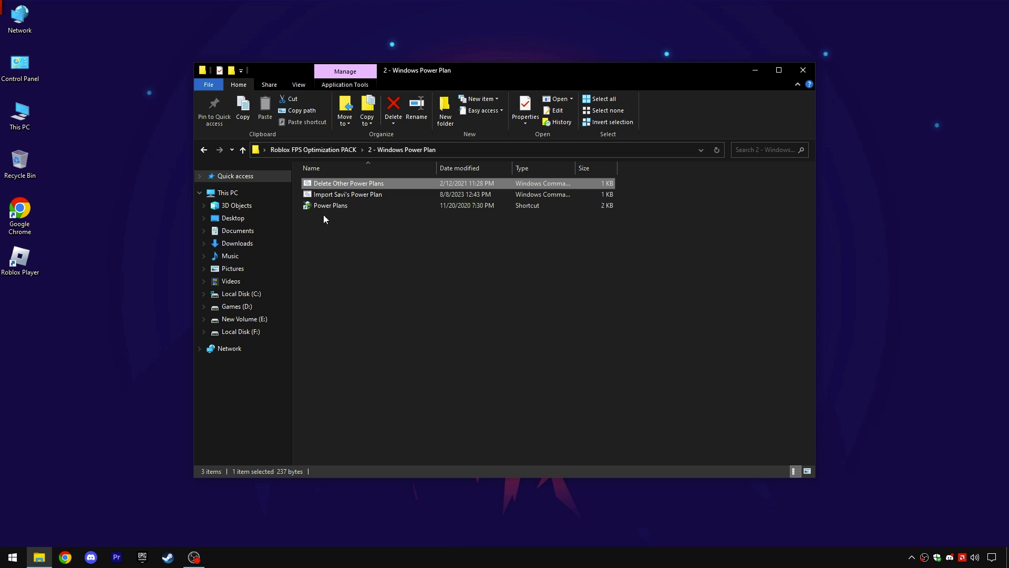
# Step: Run the custom power plan import script and dismiss its console
pyautogui.rightClick(341, 194)
pyautogui.click(381, 203)
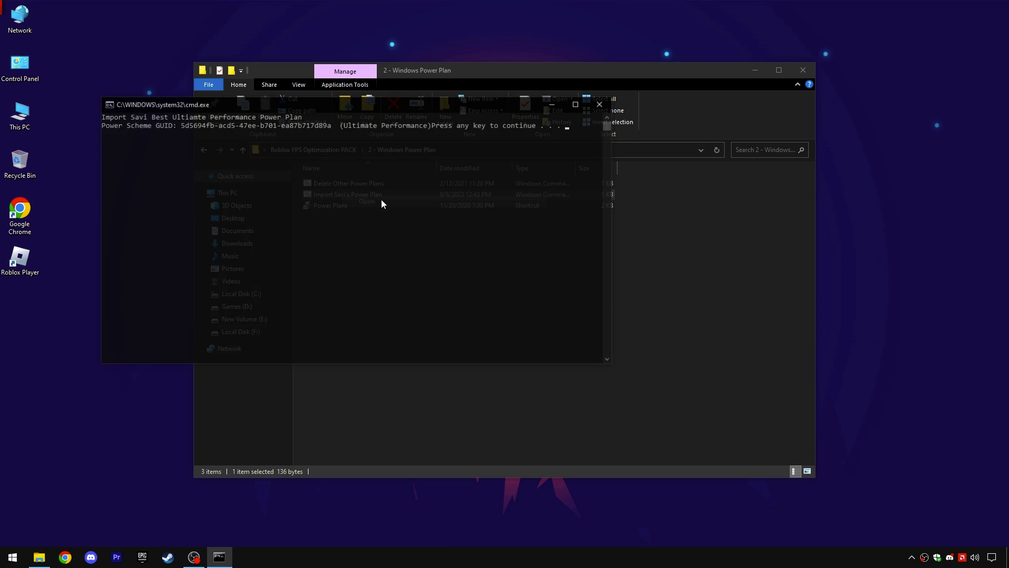
pyautogui.moveTo(336, 126); pyautogui.dragTo(544, 127)
pyautogui.click(550, 127)
pyautogui.press('Return')
# Step: Open the Power Plans shortcut, activate the last Ultimate Performance plan in the list, and close Power Options
pyautogui.rightClick(326, 205)
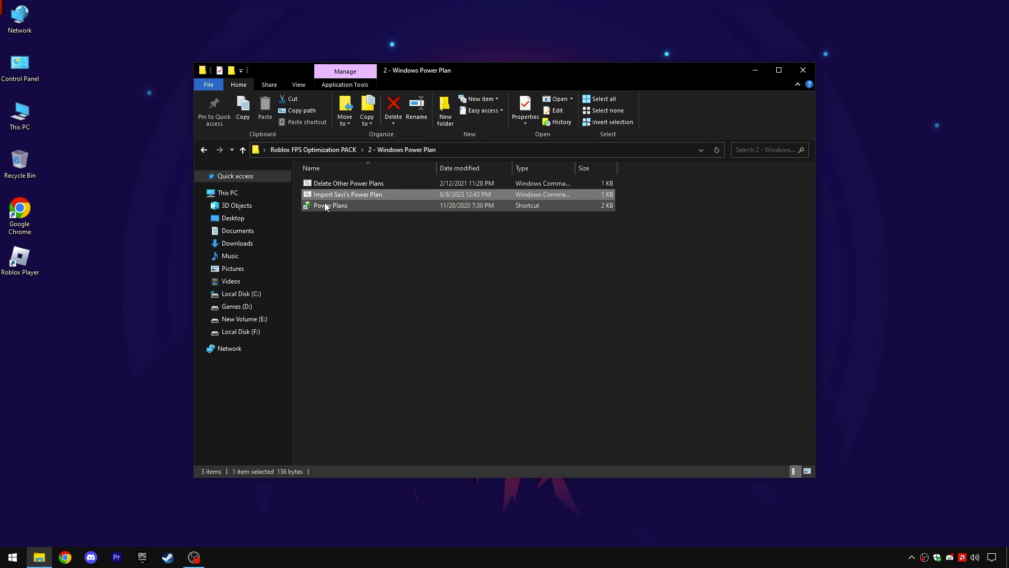
pyautogui.click(345, 209)
pyautogui.click(371, 250)
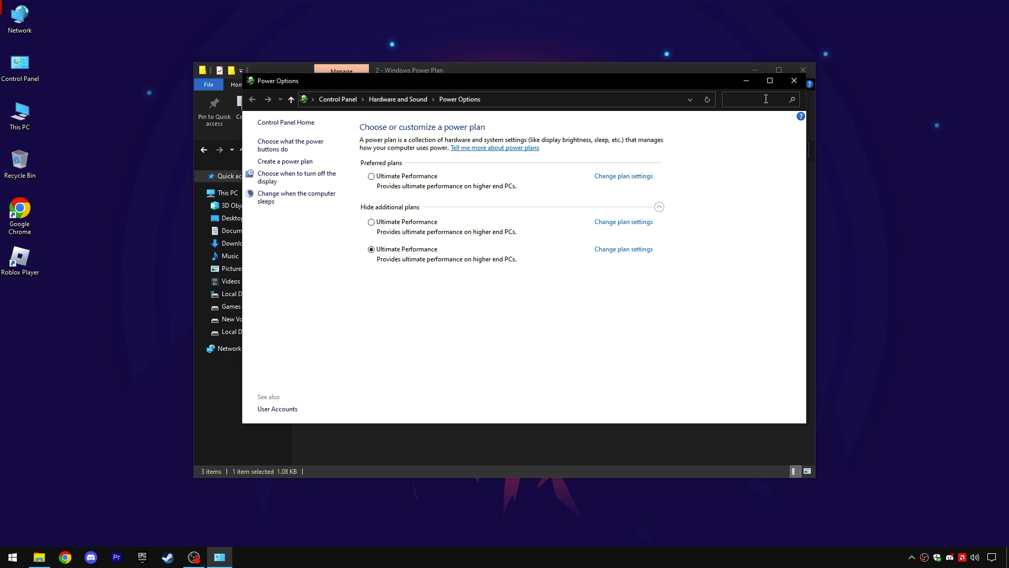
pyautogui.click(788, 79)
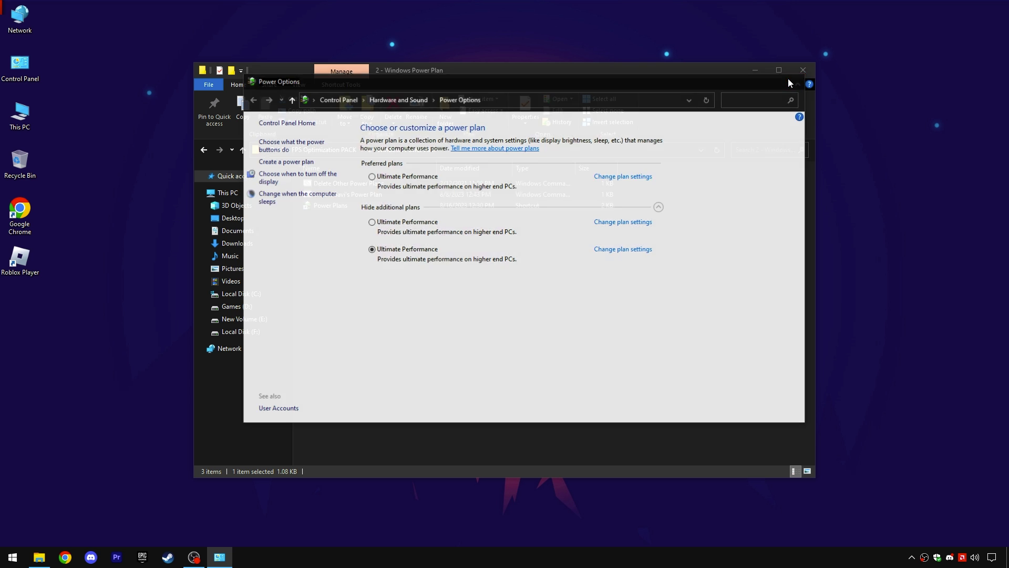
# Step: Run the Delete Temporary Files script as administrator from the 3 - Windows Cleanup folder
pyautogui.click(318, 152)
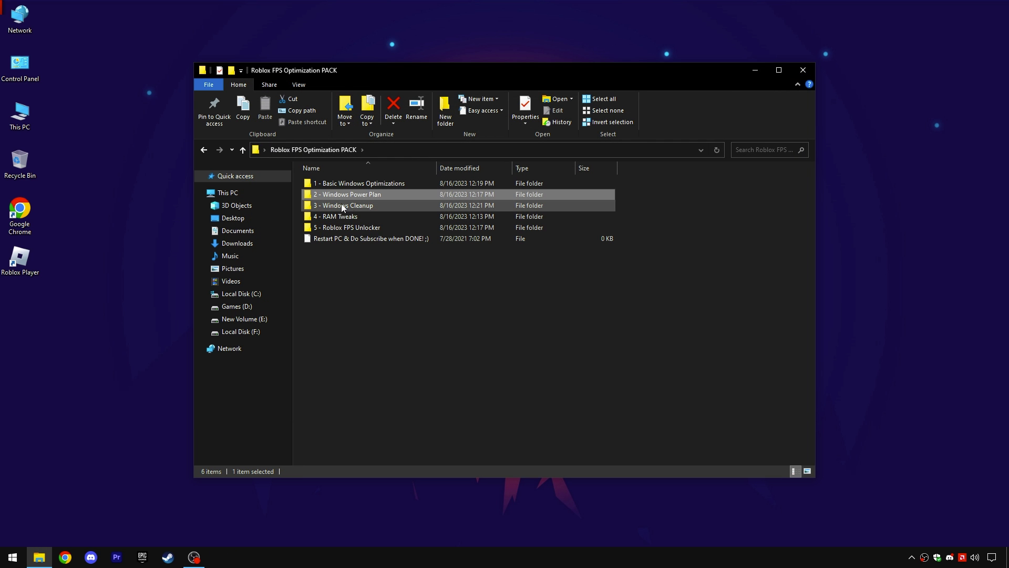
pyautogui.doubleClick(355, 206)
pyautogui.rightClick(339, 183)
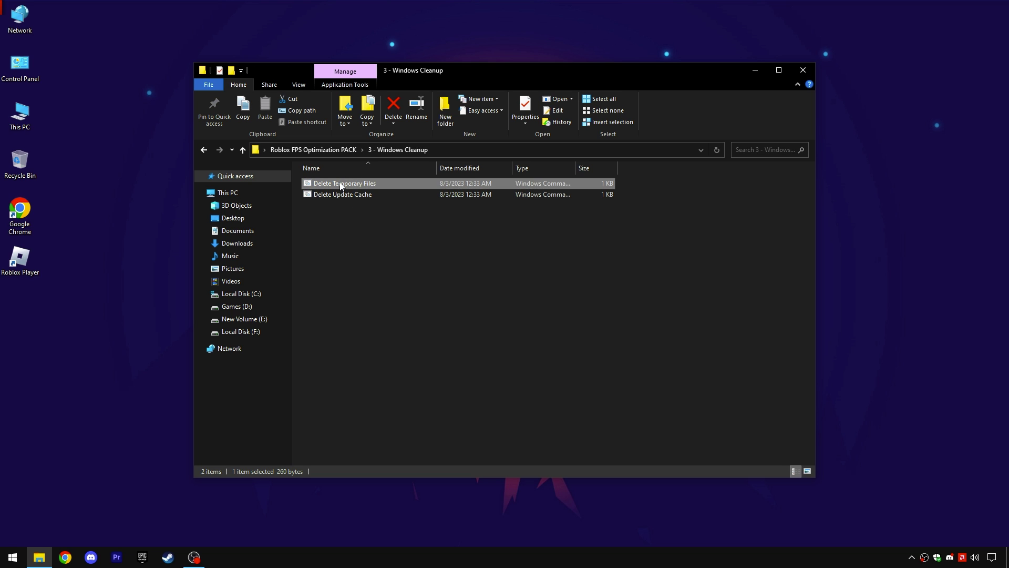
pyautogui.click(373, 224)
pyautogui.press('Return')
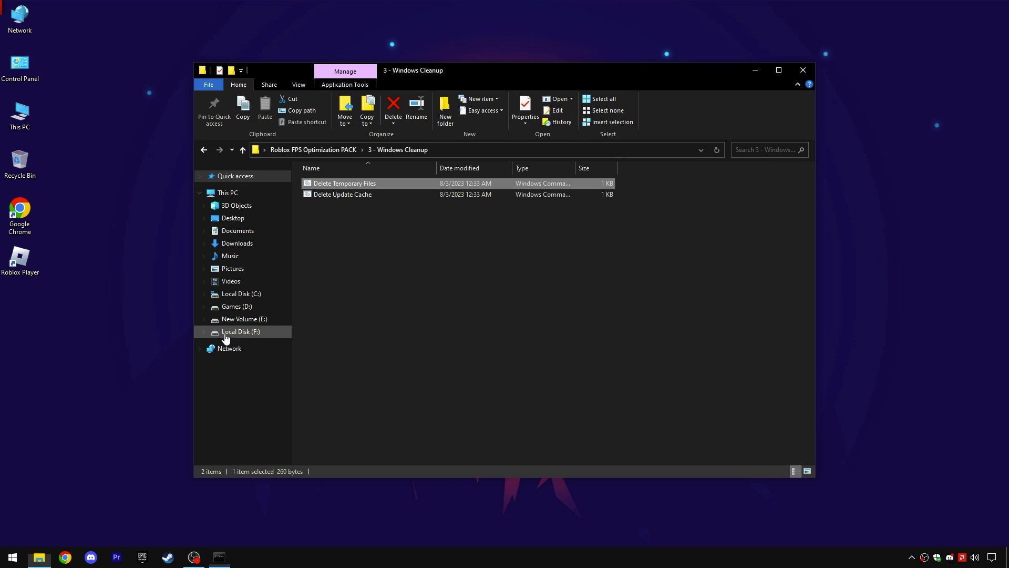
# Step: Run the Delete Update Cache script as administrator and dismiss its console when it finishes
pyautogui.click(341, 194)
pyautogui.rightClick(345, 193)
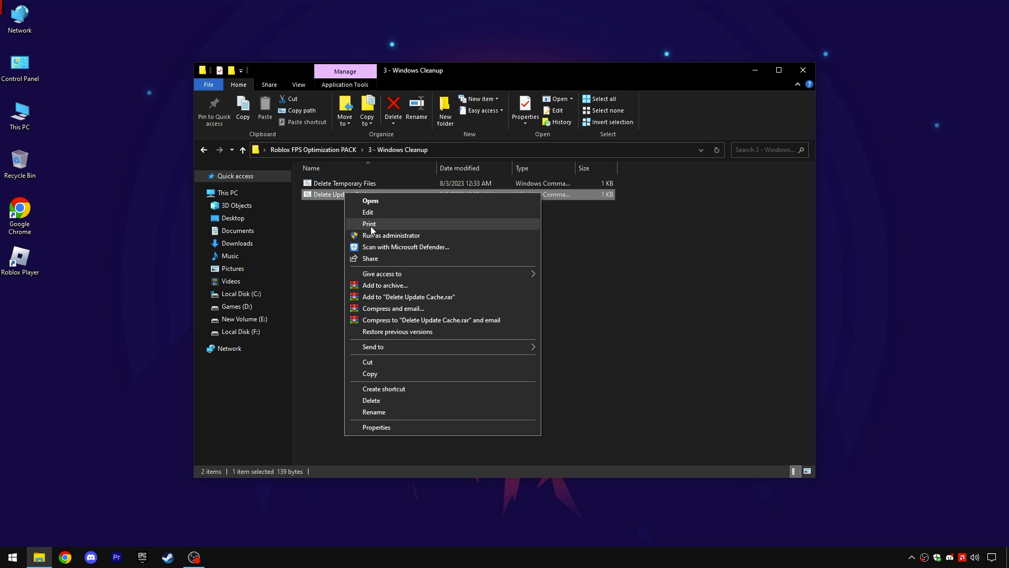
pyautogui.click(374, 235)
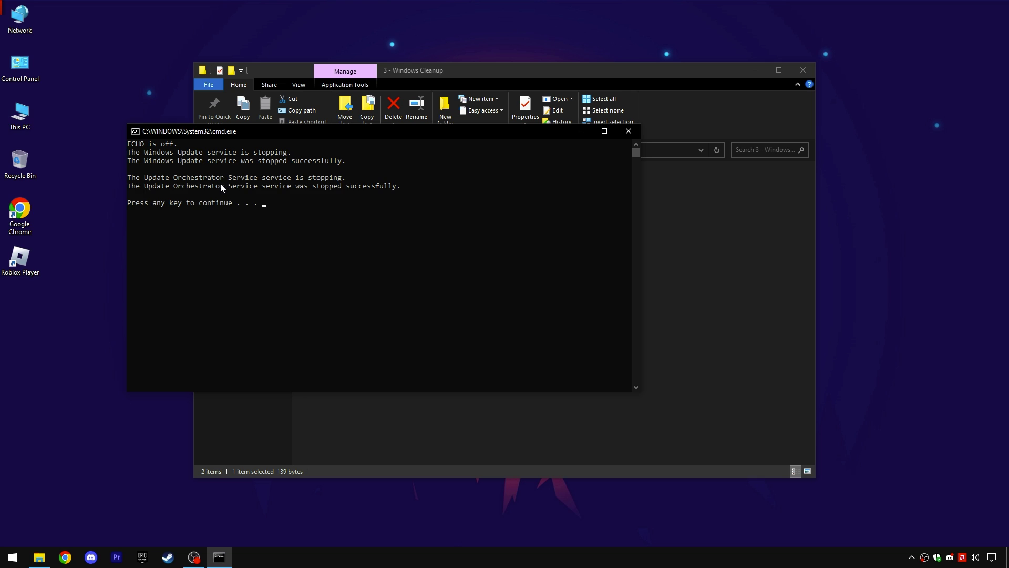
pyautogui.moveTo(149, 186); pyautogui.dragTo(382, 187)
pyautogui.click(379, 186)
pyautogui.press('Return')
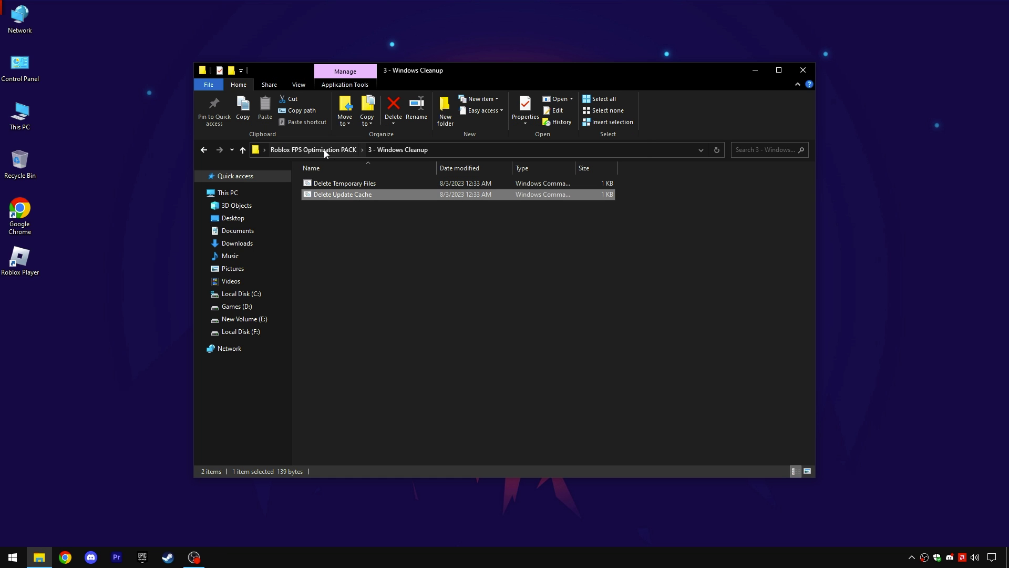
# Step: Go to the 4 - RAM Tweaks folder of the optimization pack and review its registry files by RAM size
pyautogui.click(321, 149)
pyautogui.doubleClick(347, 218)
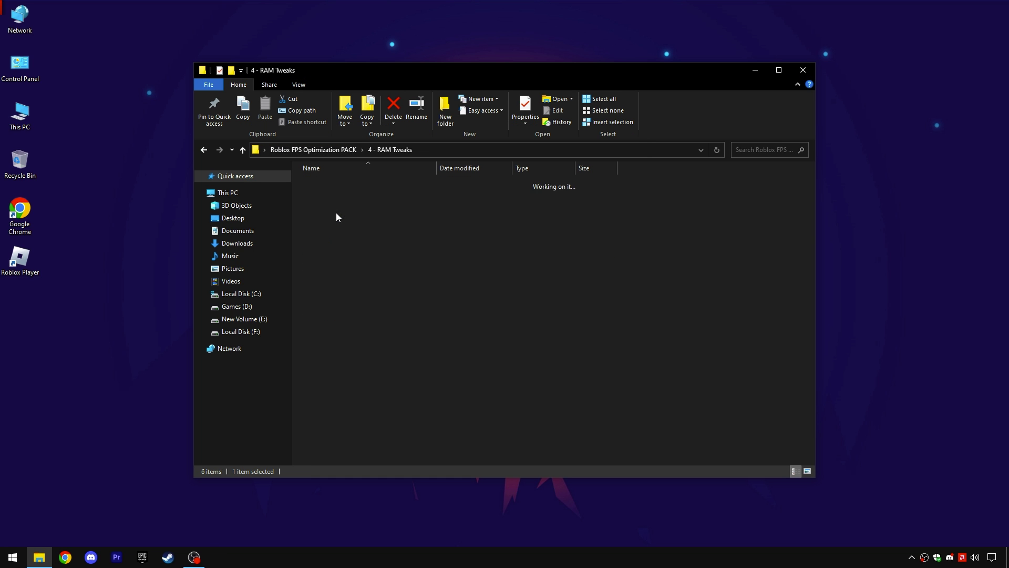
pyautogui.moveTo(345, 328); pyautogui.dragTo(381, 181)
pyautogui.click(348, 336)
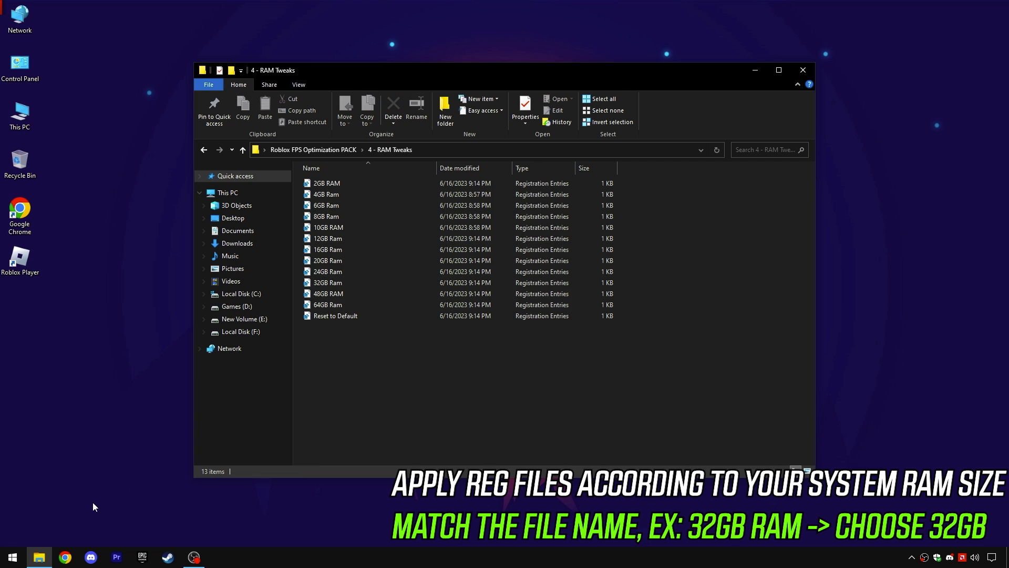
# Step: Check the amount of installed RAM in the device specifications of Windows Settings
pyautogui.rightClick(13, 557)
pyautogui.click(39, 450)
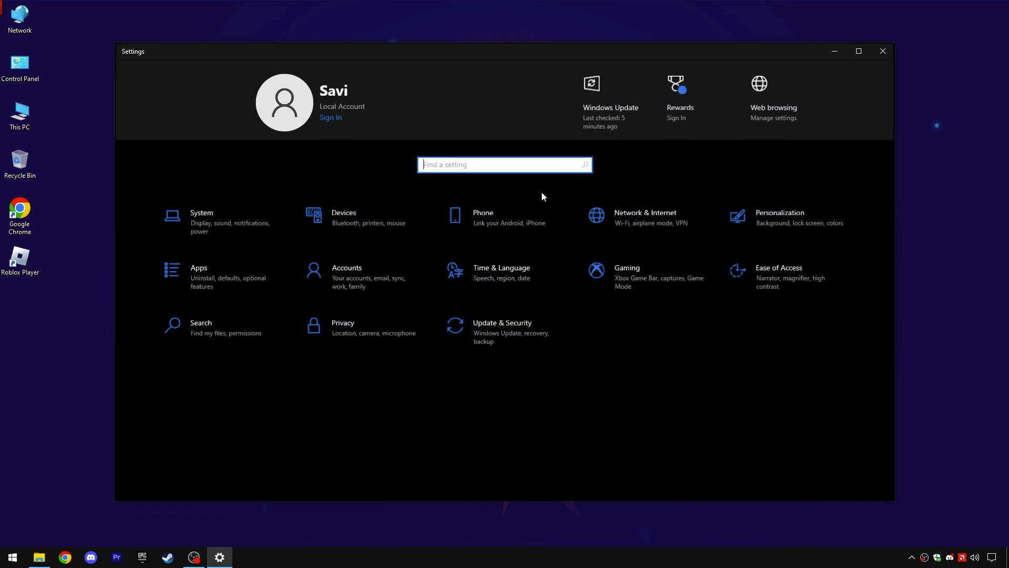
pyautogui.click(249, 237)
pyautogui.scroll(-2, 221, 297)
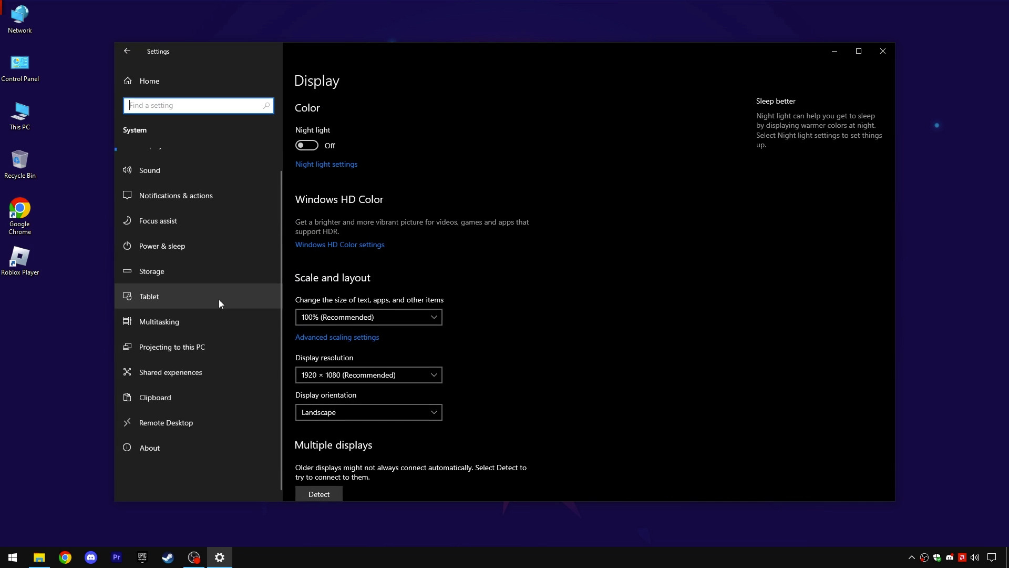
pyautogui.click(157, 448)
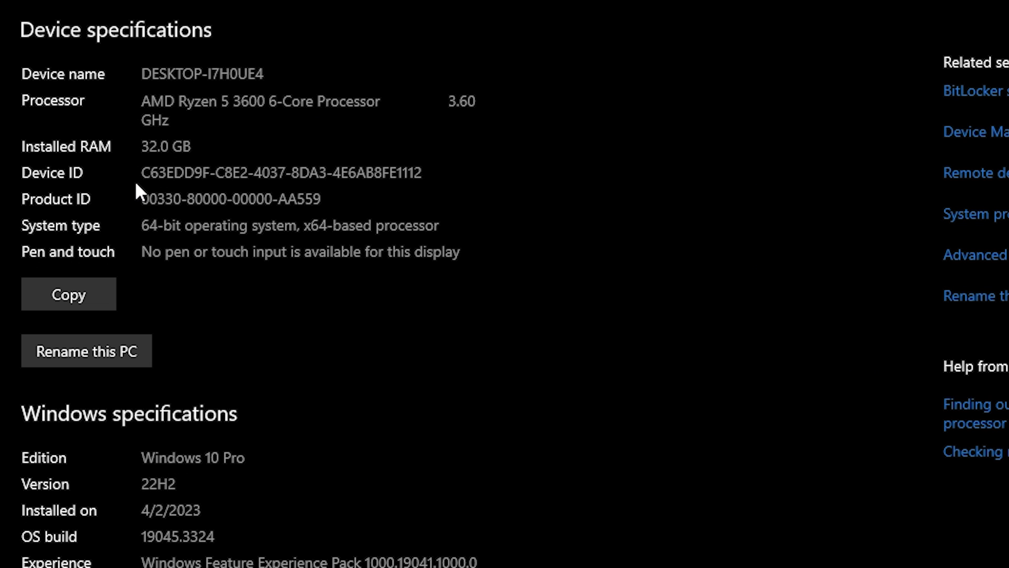
pyautogui.moveTo(148, 146)
pyautogui.mouseDown()
pyautogui.moveTo(205, 145)
pyautogui.moveTo(143, 148)
pyautogui.mouseUp()
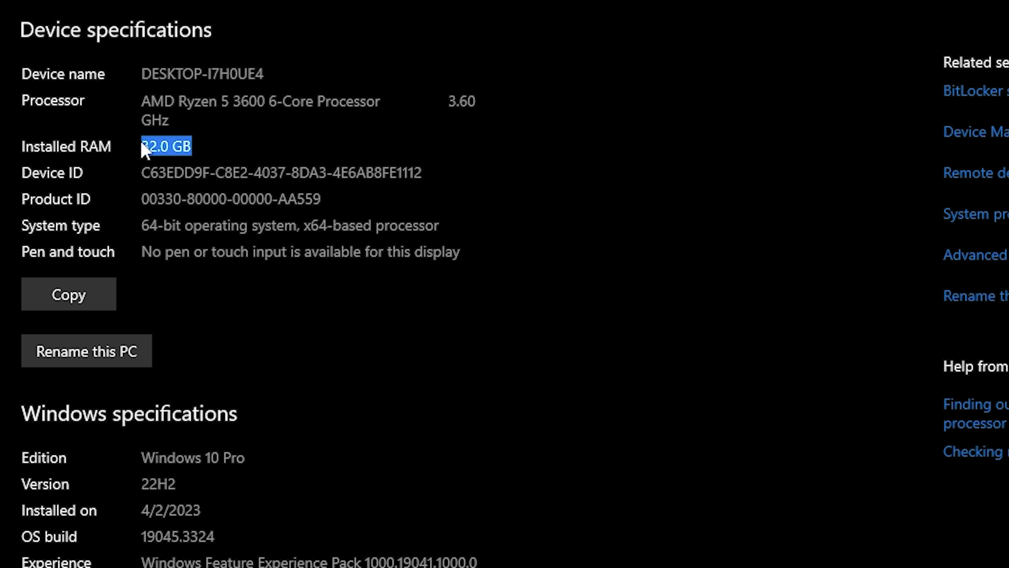
pyautogui.click(176, 154)
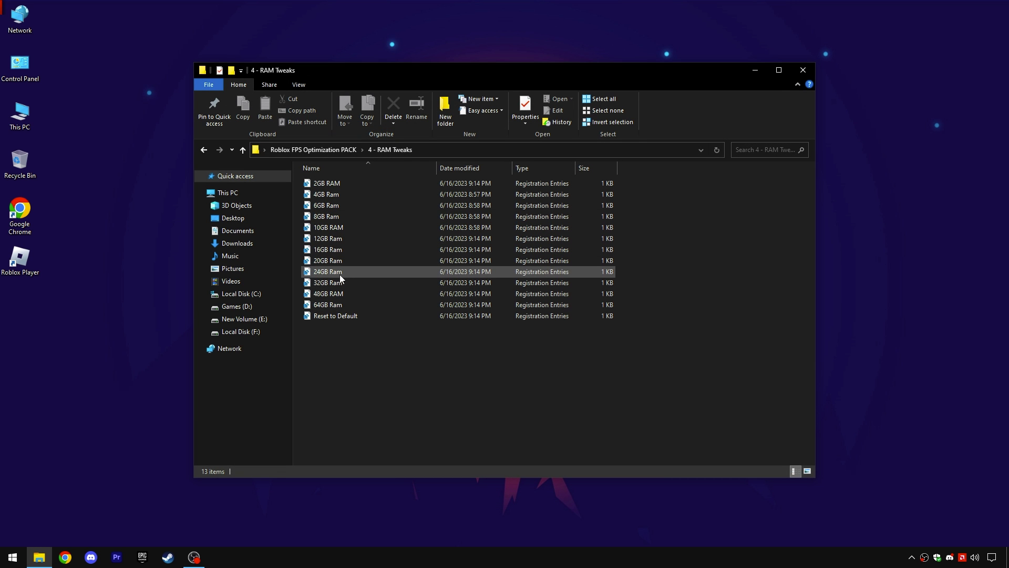
# Step: Merge the 32GB Ram file into the registry and point out the Reset to Default file
pyautogui.rightClick(324, 285)
pyautogui.click(350, 291)
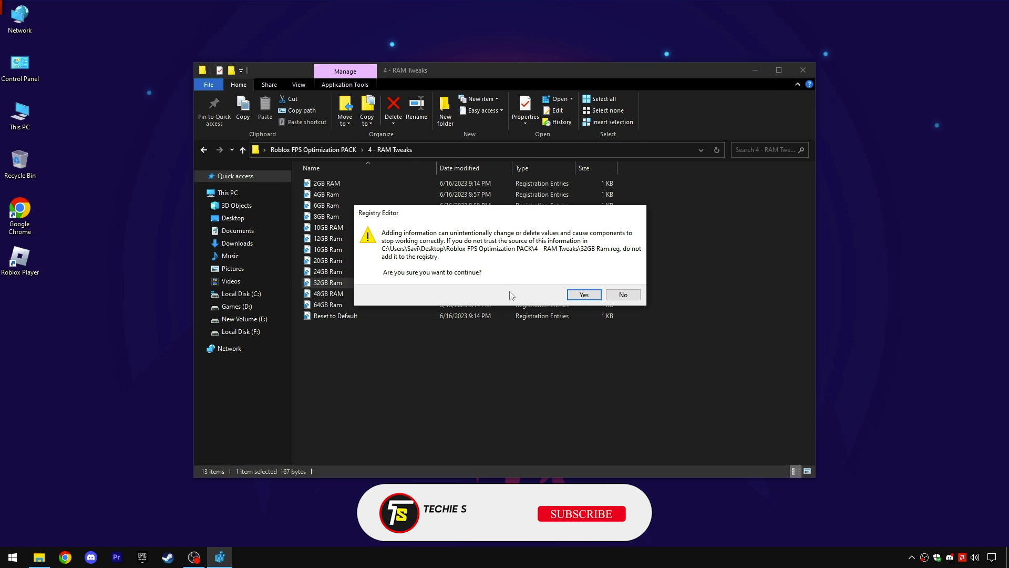
pyautogui.click(584, 297)
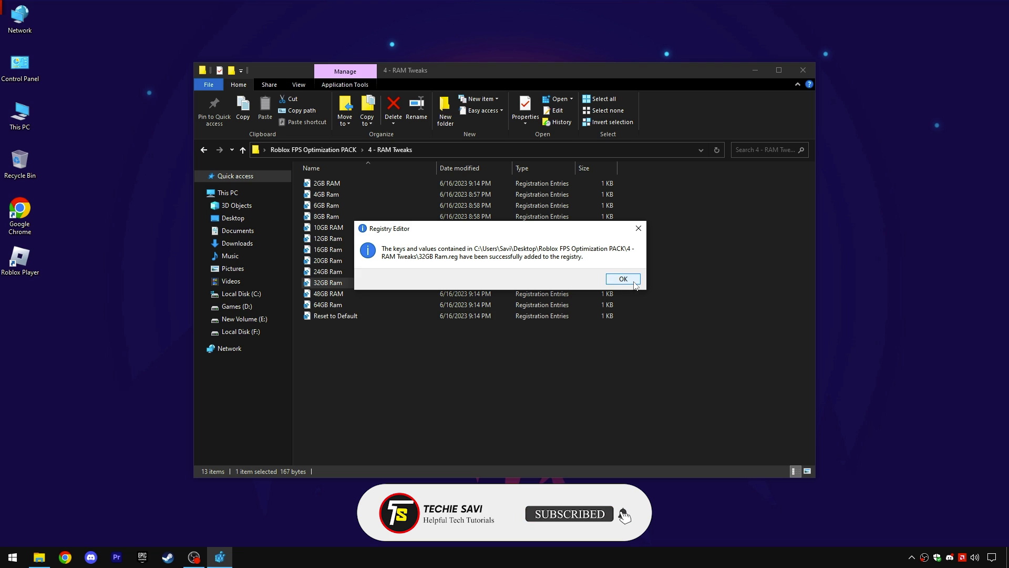
pyautogui.click(615, 277)
pyautogui.click(334, 317)
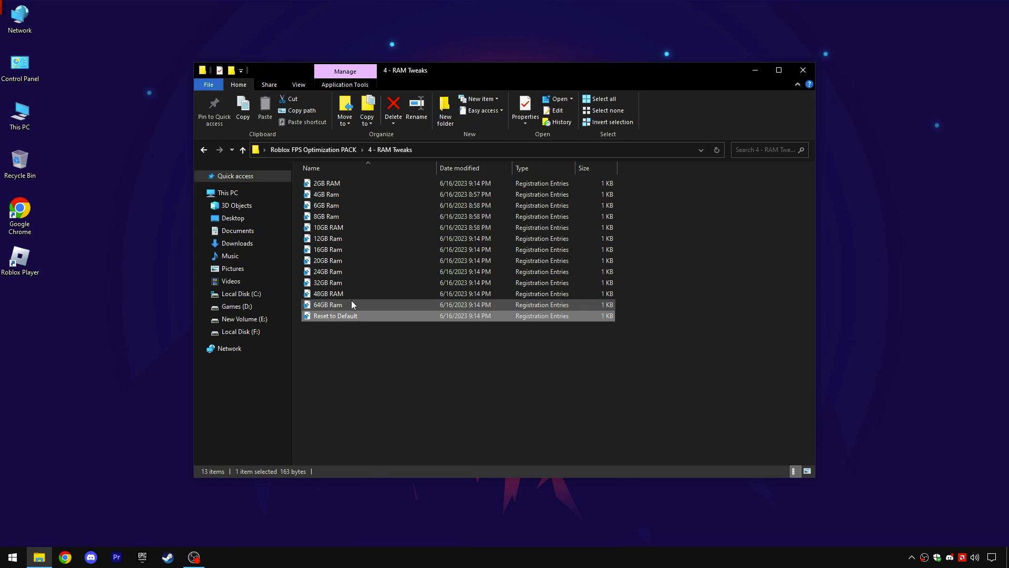
# Step: Launch the Bloxstrap installer from the 5 - Roblox FPS Unlocker folder
pyautogui.click(330, 149)
pyautogui.doubleClick(339, 228)
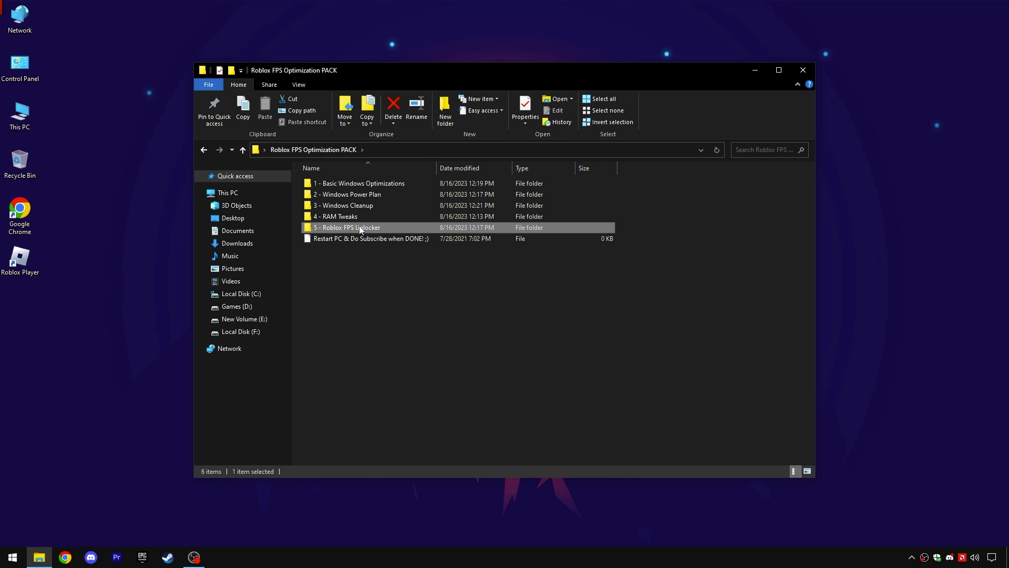
pyautogui.doubleClick(329, 182)
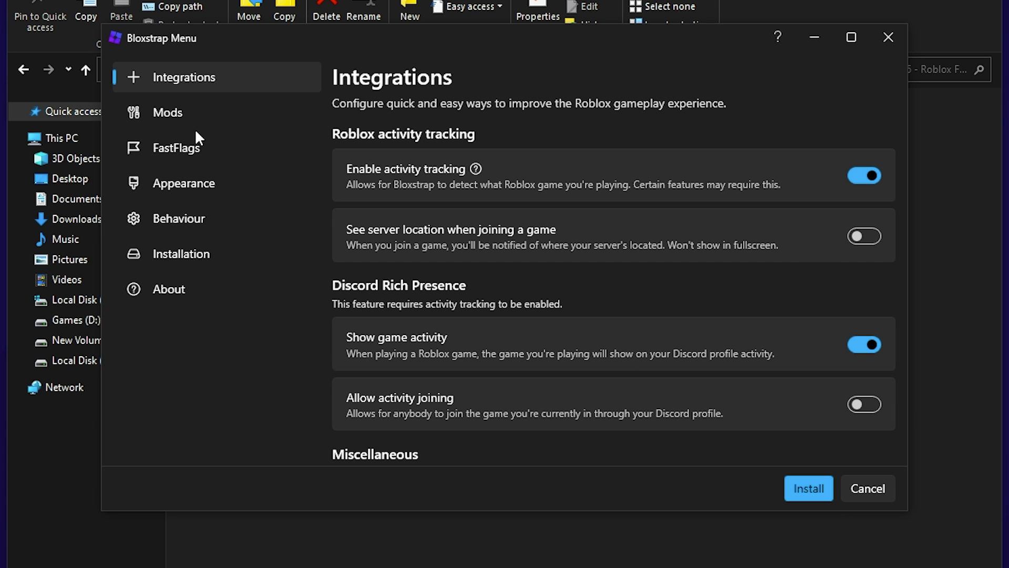
# Step: Set the framerate limit to 1000 in Bloxstrap's FastFlags settings
pyautogui.click(170, 111)
pyautogui.click(180, 147)
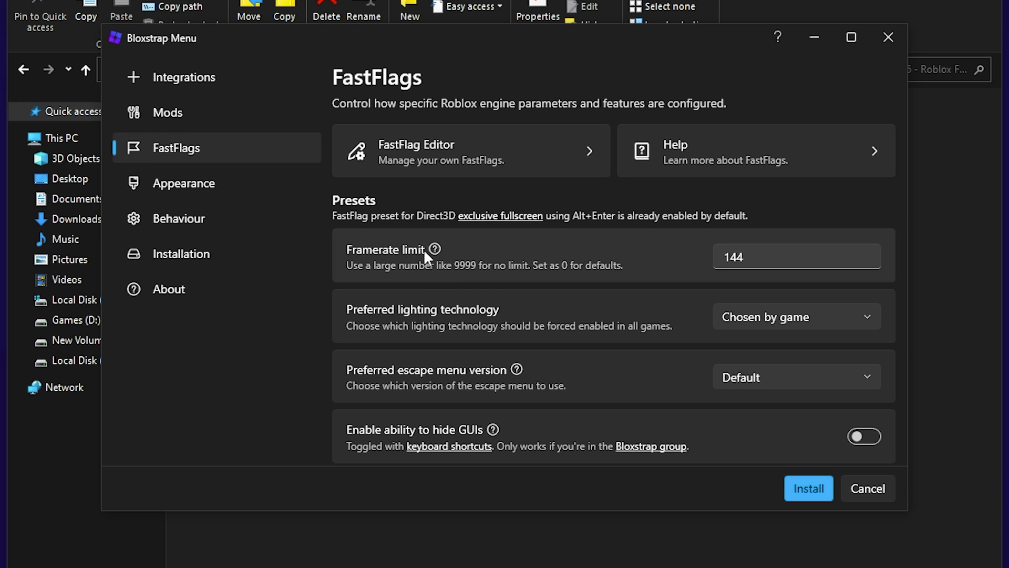
pyautogui.doubleClick(773, 260)
pyautogui.write('1')
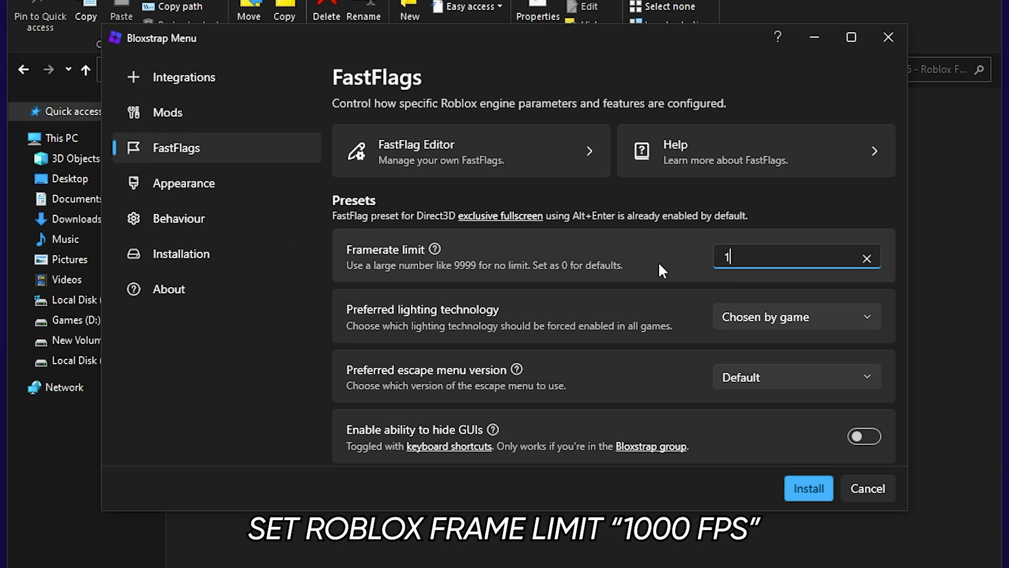
pyautogui.write('000')
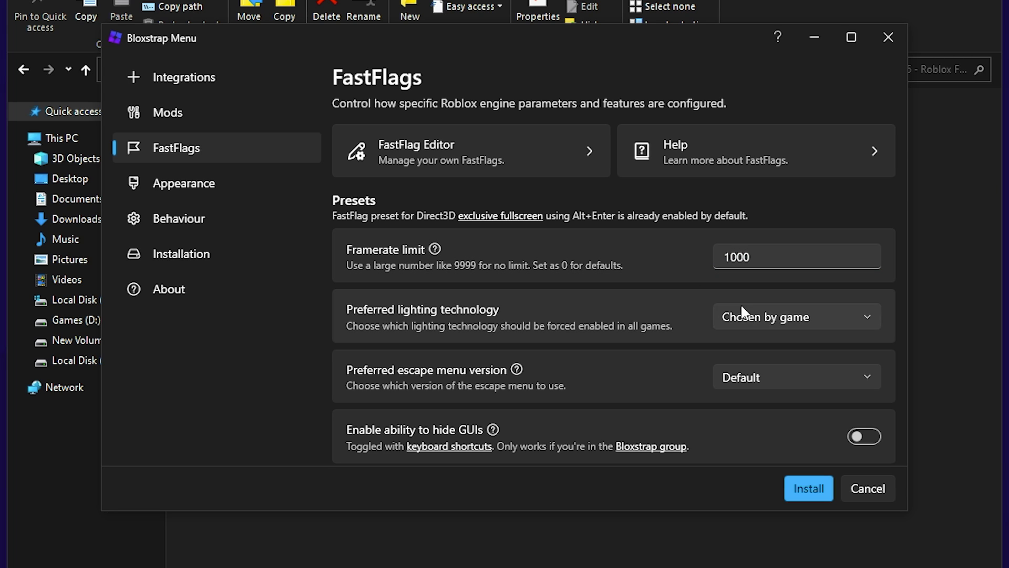
# Step: Set the preferred lighting technology to Voxel (Phase 1) and keep the preferred escape menu version at Default
pyautogui.click(797, 317)
pyautogui.click(765, 358)
pyautogui.scroll(-3, 774, 347)
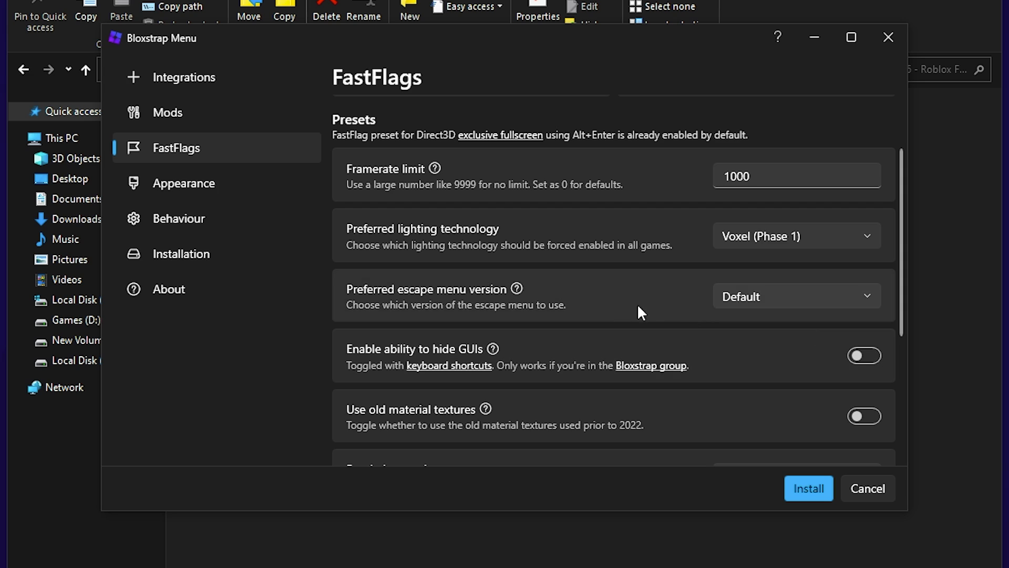
pyautogui.click(781, 296)
pyautogui.click(781, 294)
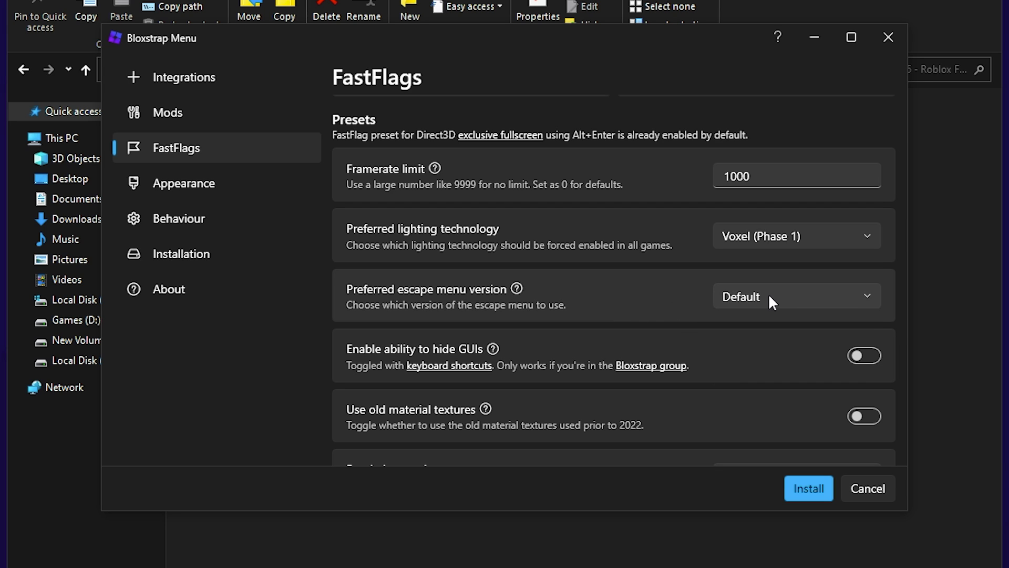
# Step: Set the preferred escape menu version to Version 1 (2015) and enable old material textures
pyautogui.scroll(-1, 770, 296)
pyautogui.scroll(-4, 683, 319)
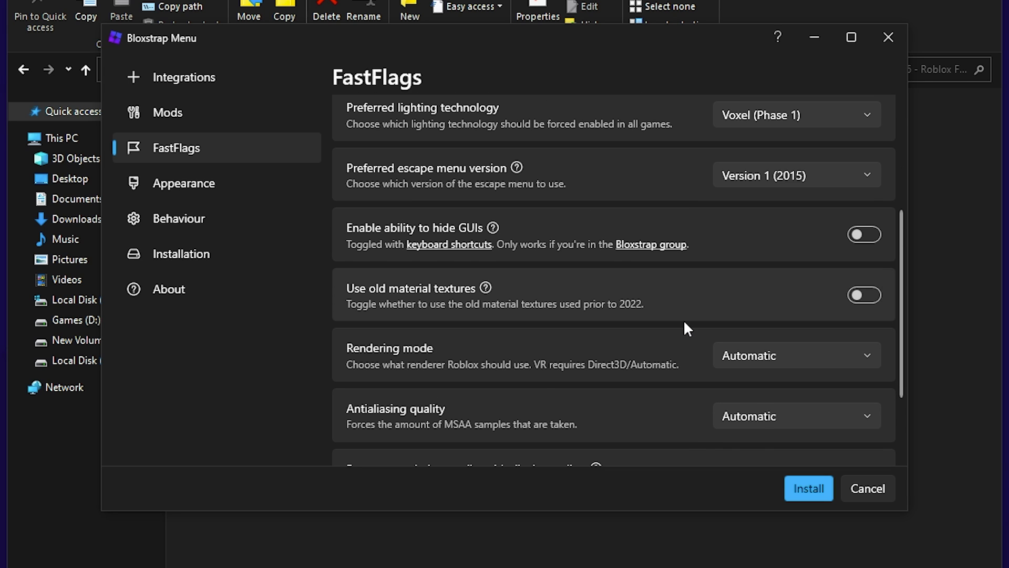
pyautogui.scroll(-1, 684, 328)
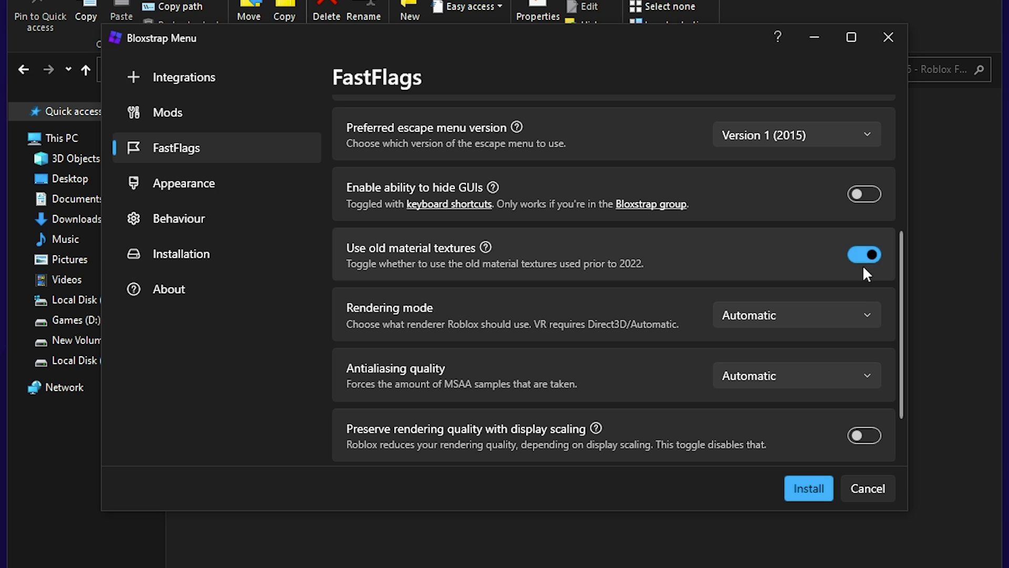
# Step: Set the rendering mode to Vulkan and keep the antialiasing quality at Automatic
pyautogui.click(824, 307)
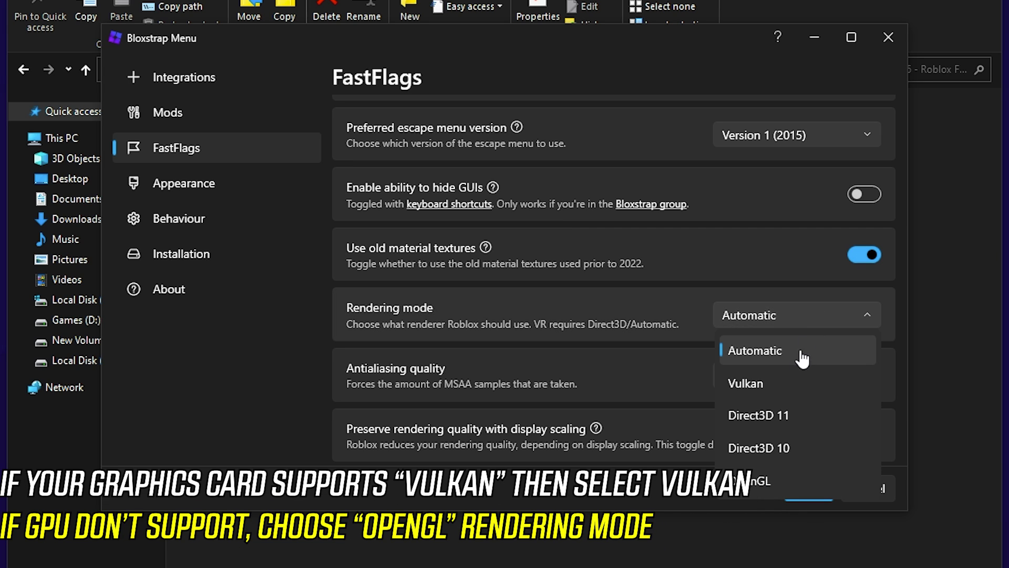
pyautogui.click(761, 385)
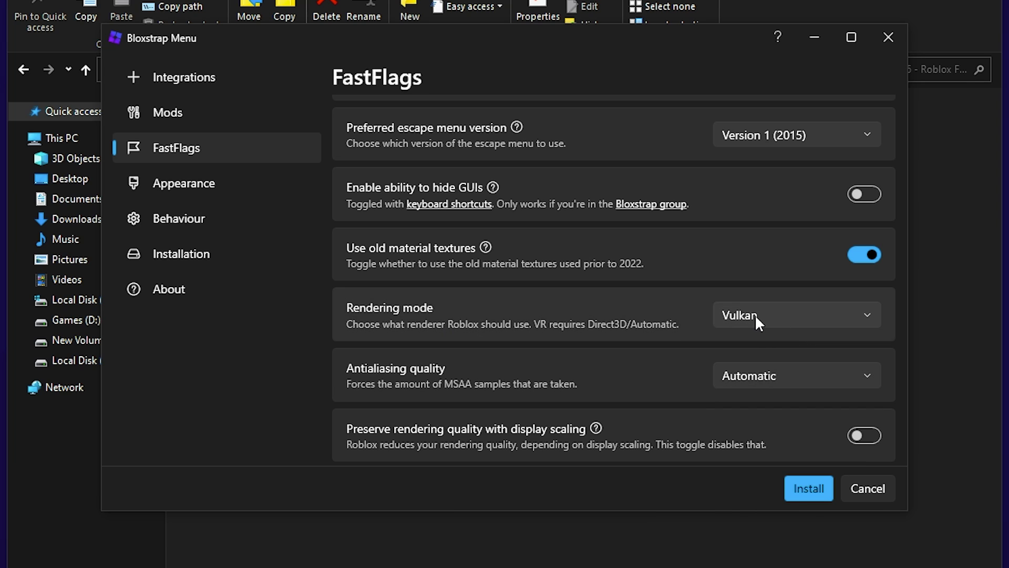
pyautogui.click(758, 379)
pyautogui.click(746, 373)
# Step: Enable preserved rendering quality with display scaling and the alternate graphics quality selector, and install Bloxstrap
pyautogui.scroll(-2, 643, 357)
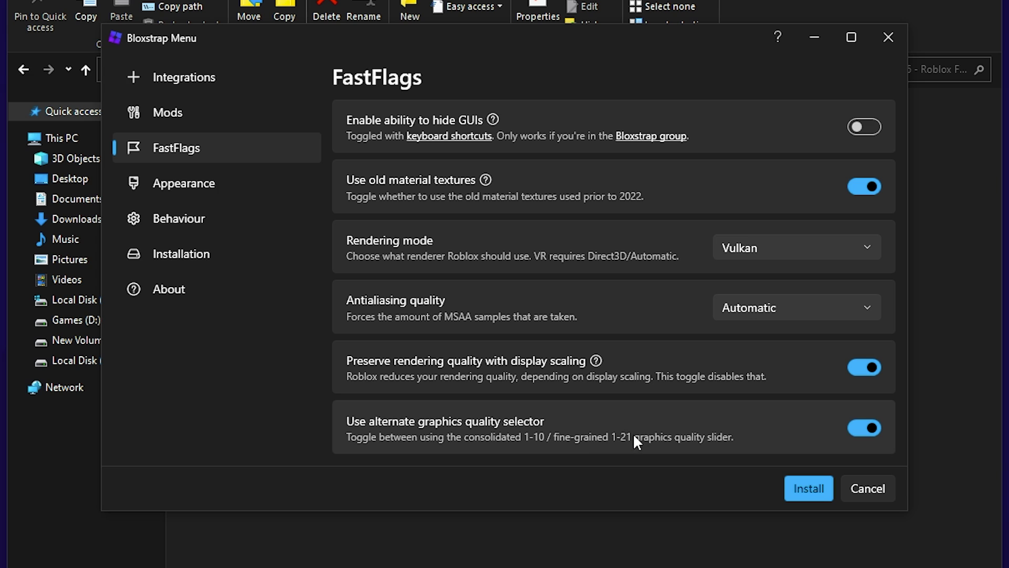
pyautogui.click(804, 487)
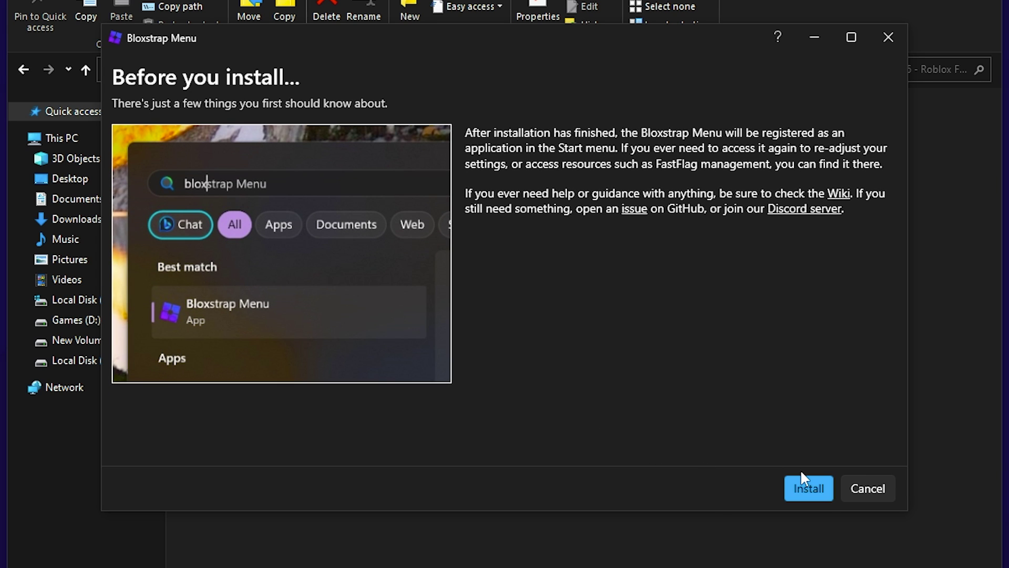
pyautogui.click(808, 488)
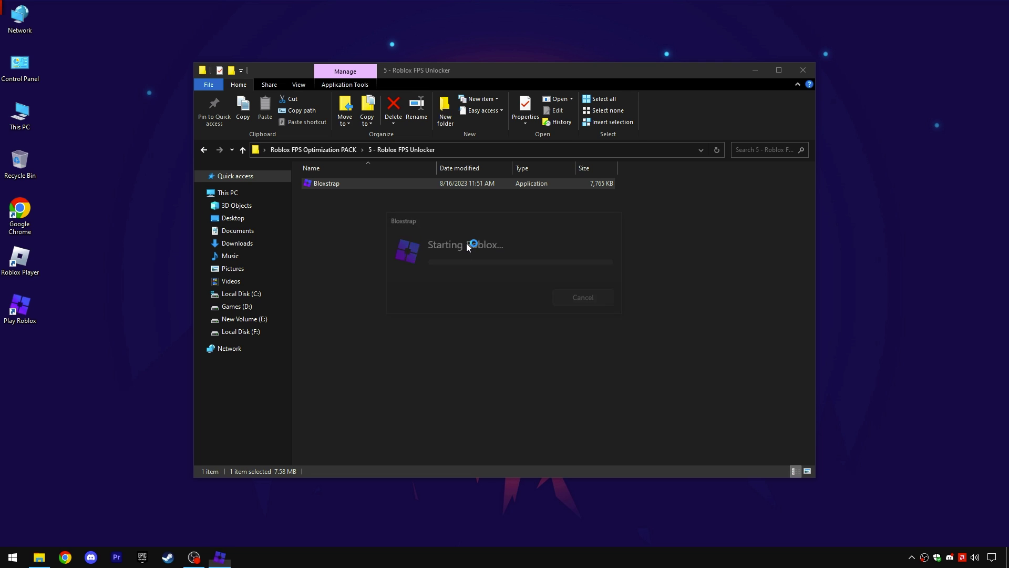
# Step: Return to the Roblox FPS Optimization PACK folder and close its File Explorer window
pyautogui.click(338, 150)
pyautogui.moveTo(370, 302); pyautogui.dragTo(456, 153)
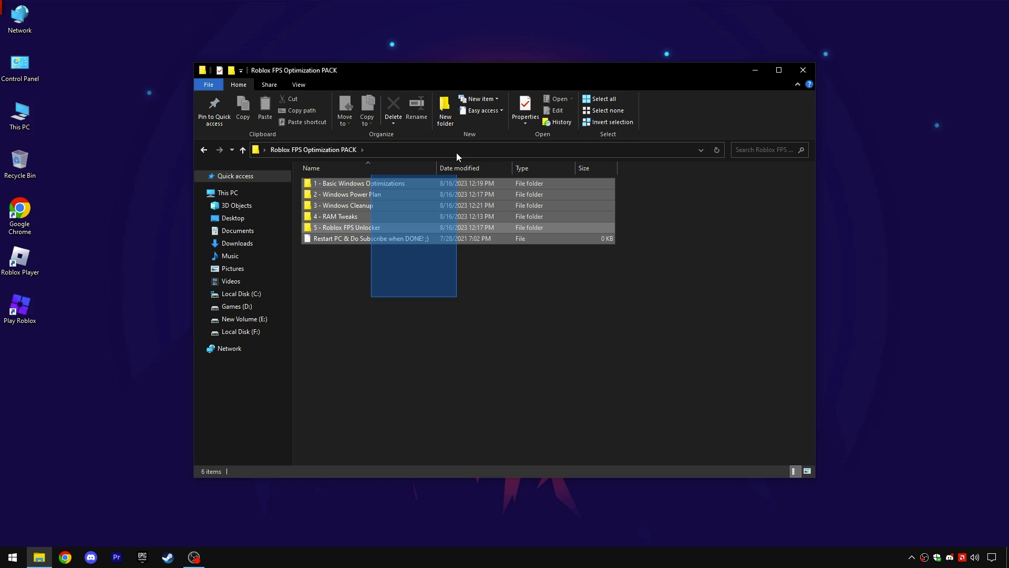
pyautogui.click(460, 270)
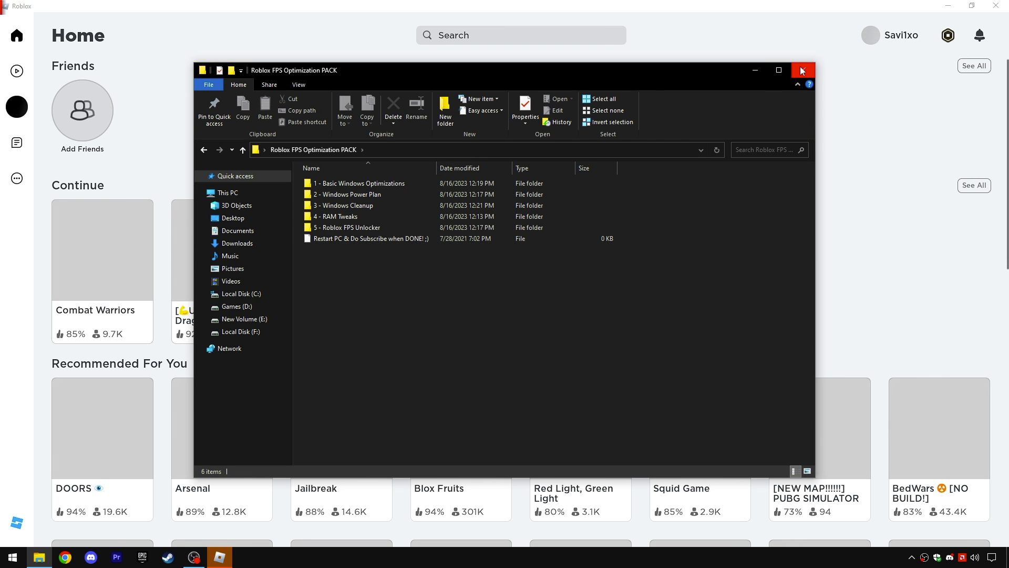
pyautogui.click(802, 71)
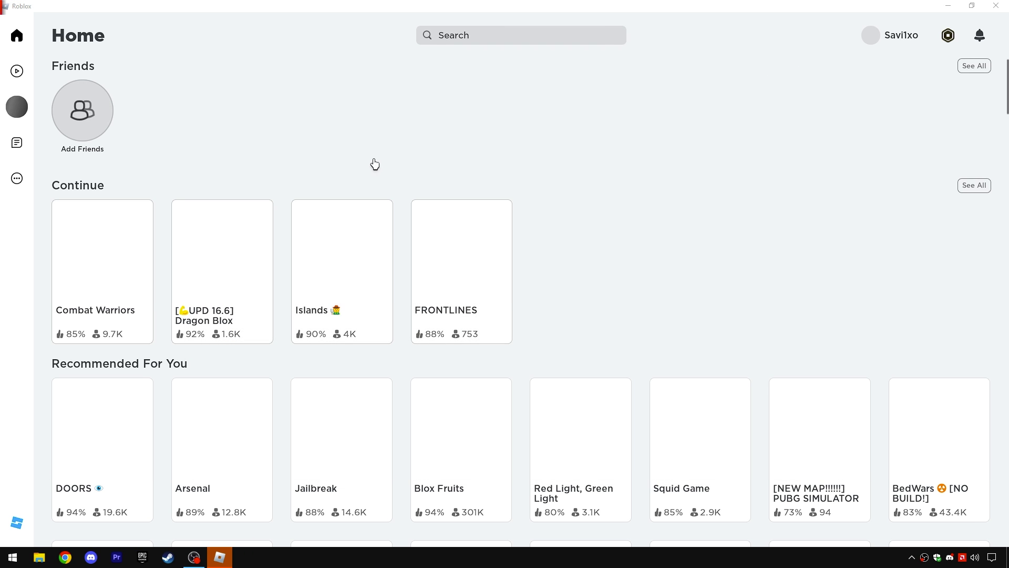
# Step: Launch Combat Warriors from the Continue list on the Roblox home page
pyautogui.moveTo(79, 268)
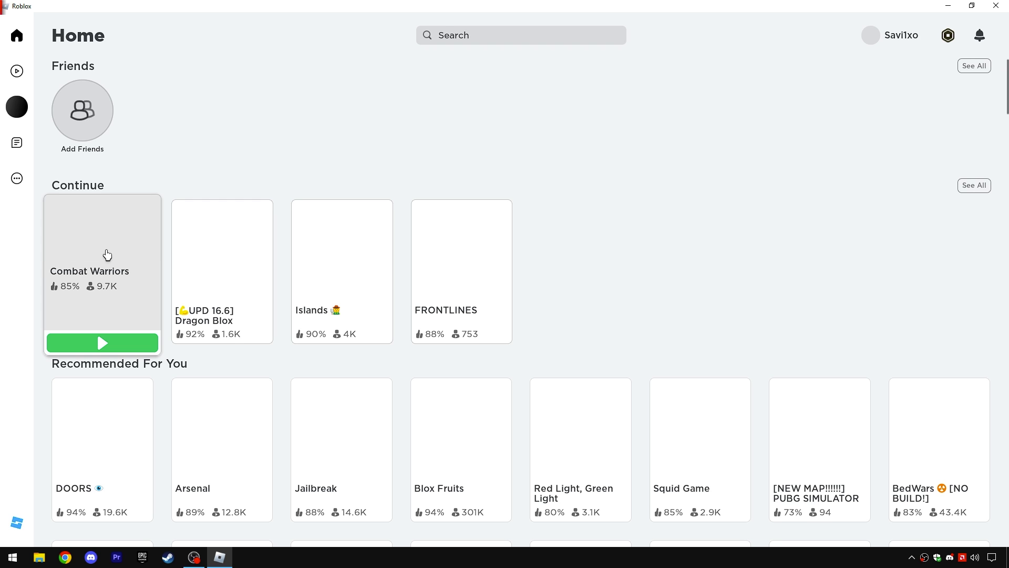
pyautogui.click(109, 341)
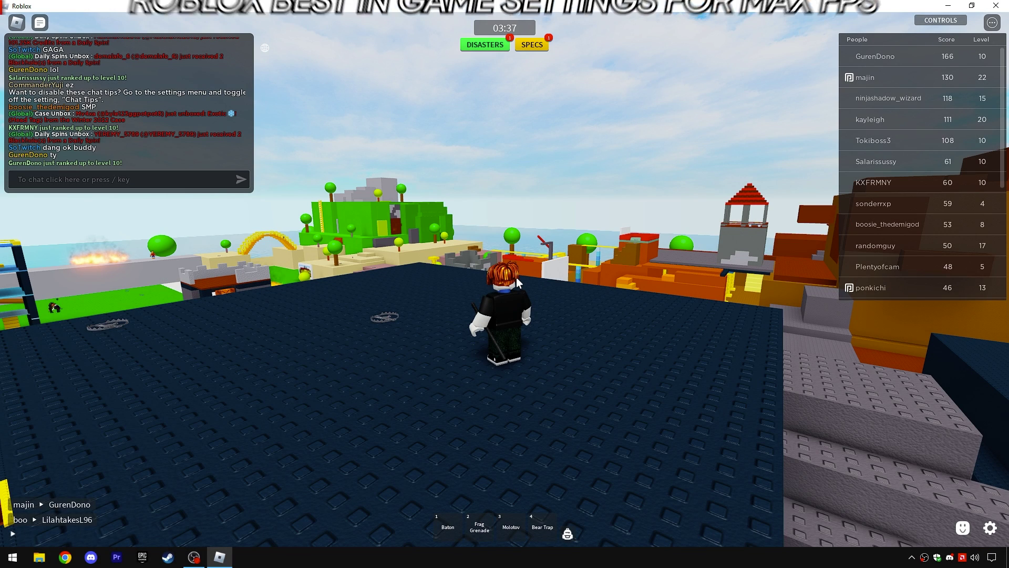
# Step: Open the in-game Roblox settings and turn Fullscreen on
pyautogui.press('Escape')
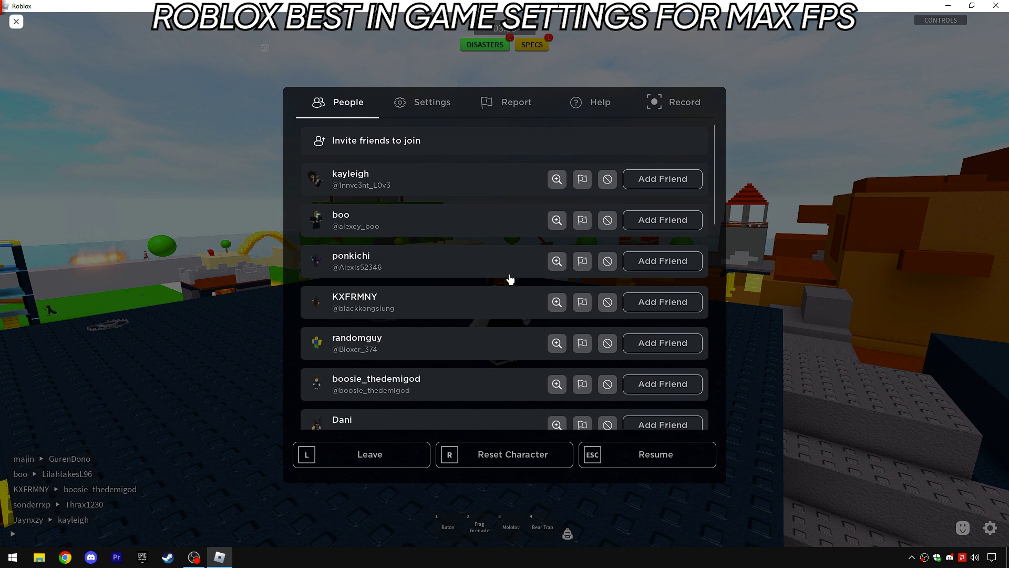
pyautogui.click(422, 113)
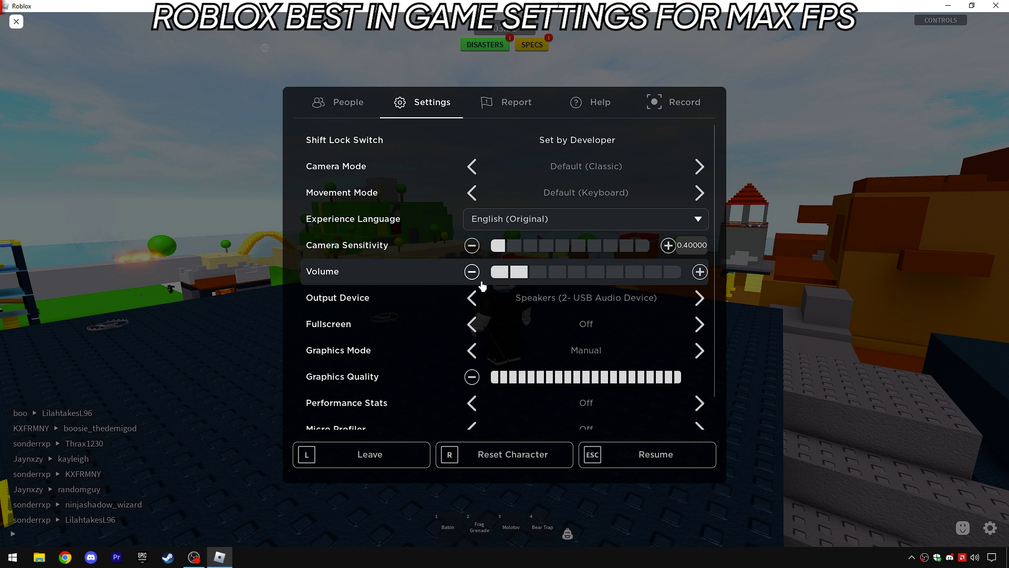
pyautogui.click(699, 324)
# Step: Lower the manual Graphics Quality to three bars
pyautogui.click(472, 381)
pyautogui.click(472, 381)
pyautogui.click(472, 381)
pyautogui.click(472, 381)
pyautogui.click(472, 381)
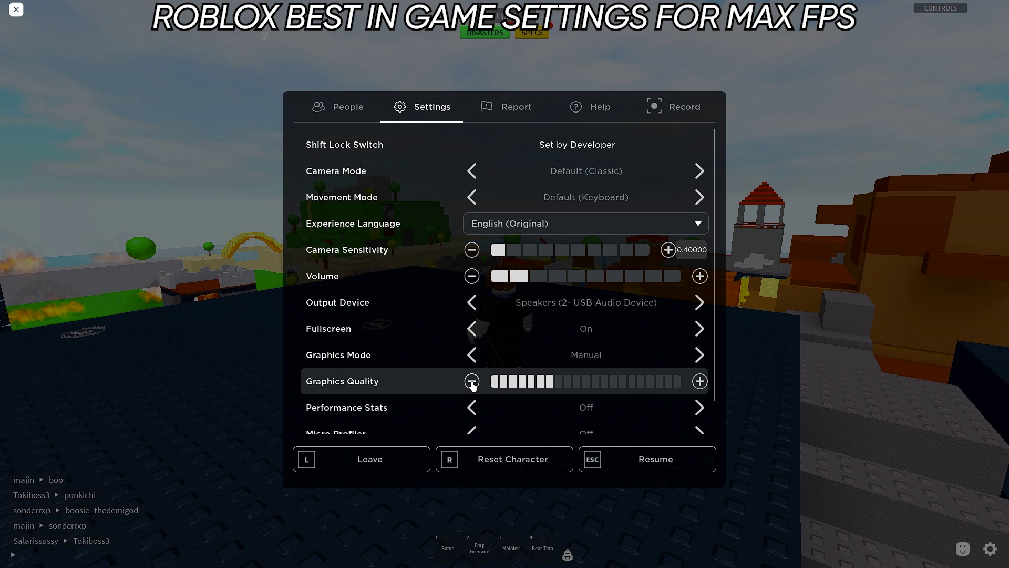
pyautogui.click(472, 381)
pyautogui.click(472, 381)
pyautogui.click(472, 381)
pyautogui.click(472, 381)
pyautogui.click(472, 381)
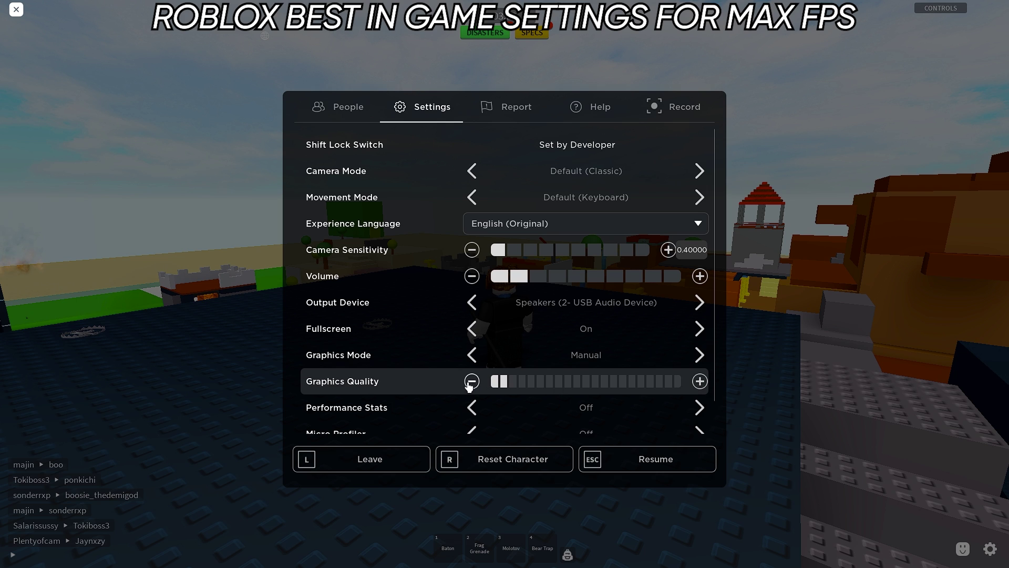
pyautogui.click(694, 384)
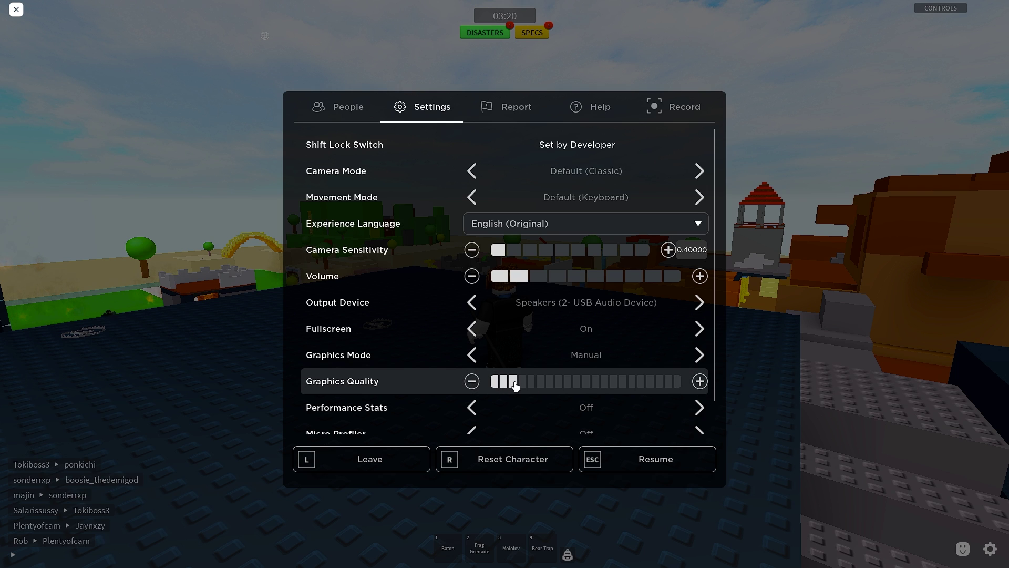
# Step: Turn on Performance Stats and resume the game
pyautogui.scroll(-1, 704, 377)
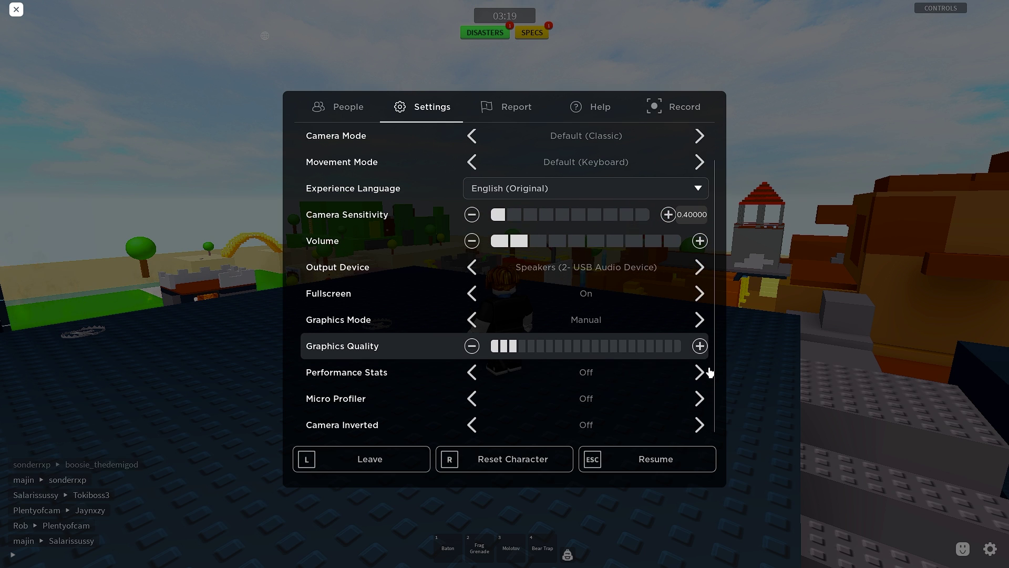
pyautogui.click(681, 378)
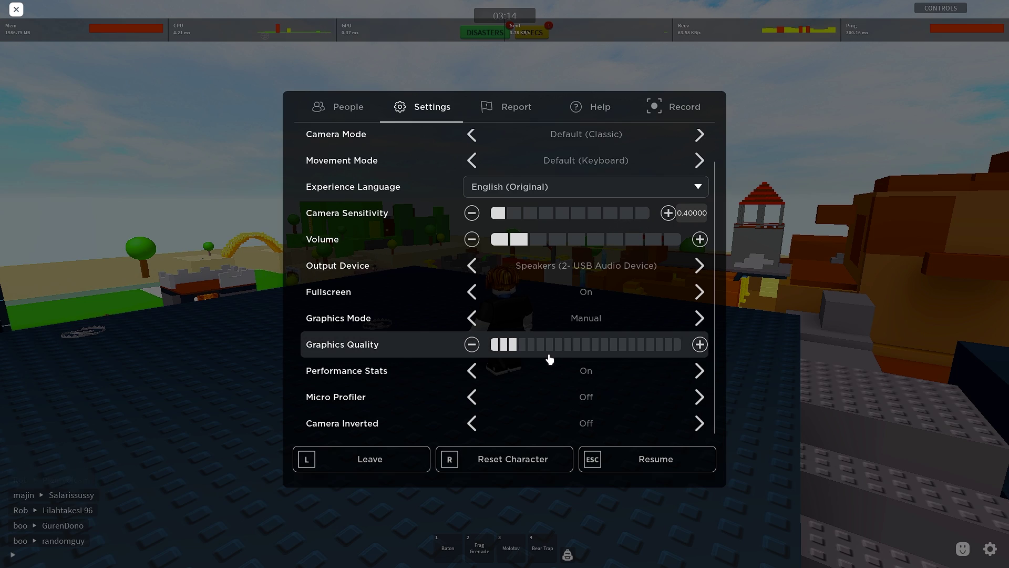
pyautogui.press('Escape')
# Step: Move the character around the dark blue rooftop, cycle through the equipped items and place a Bear Trap
pyautogui.rightClick(543, 313)
pyautogui.press('w')
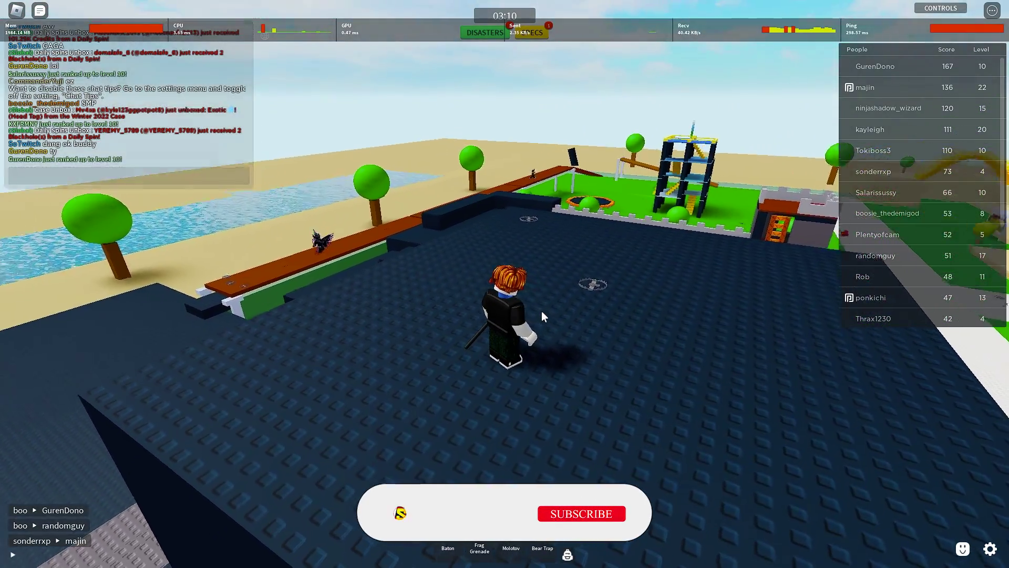
pyautogui.rightClick(542, 313)
pyautogui.press('3')
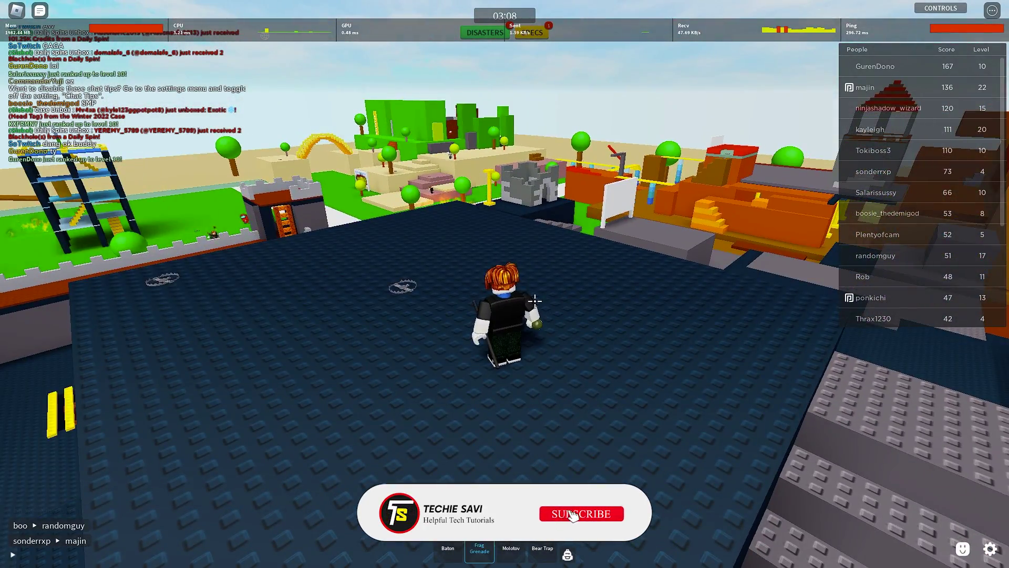
pyautogui.press('Left')
pyautogui.press('w')
pyautogui.rightClick(533, 295)
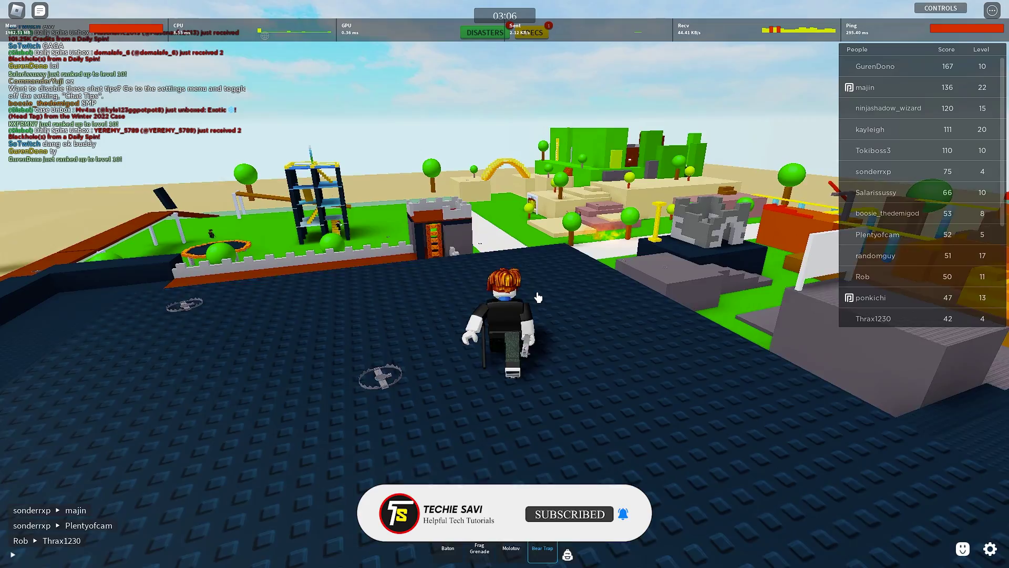
pyautogui.press('4')
pyautogui.click(514, 310)
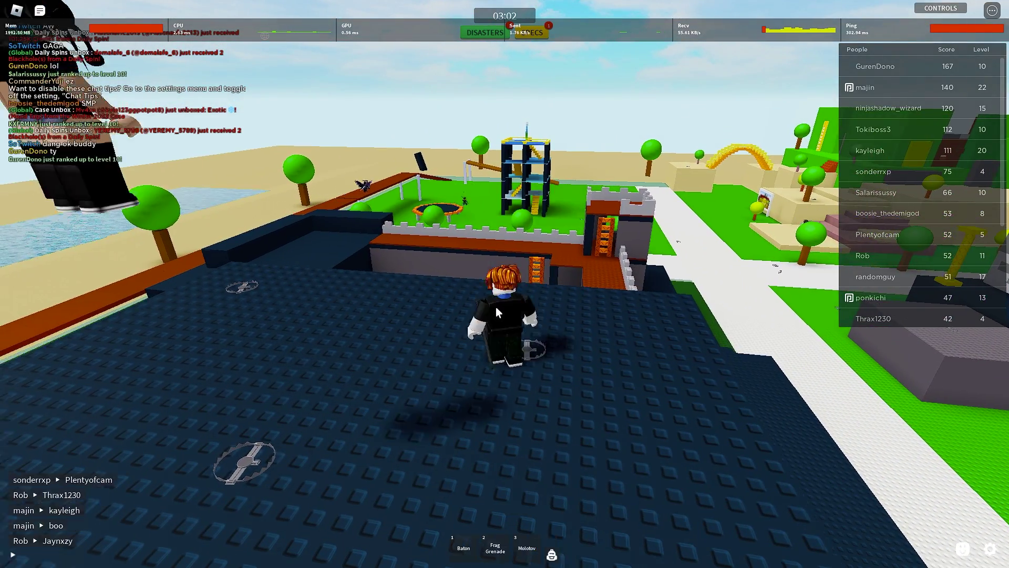
# Step: Equip the Frag Grenade and throw it and the Molotov from the rooftop edge
pyautogui.press('a')
pyautogui.press('2')
pyautogui.press('s')
pyautogui.rightClick(512, 305)
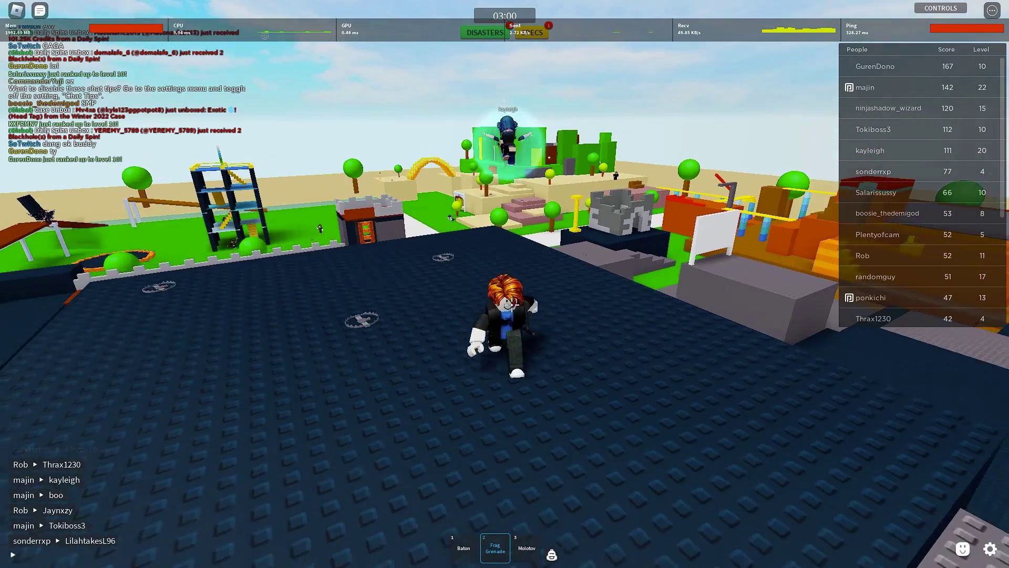
pyautogui.press('w')
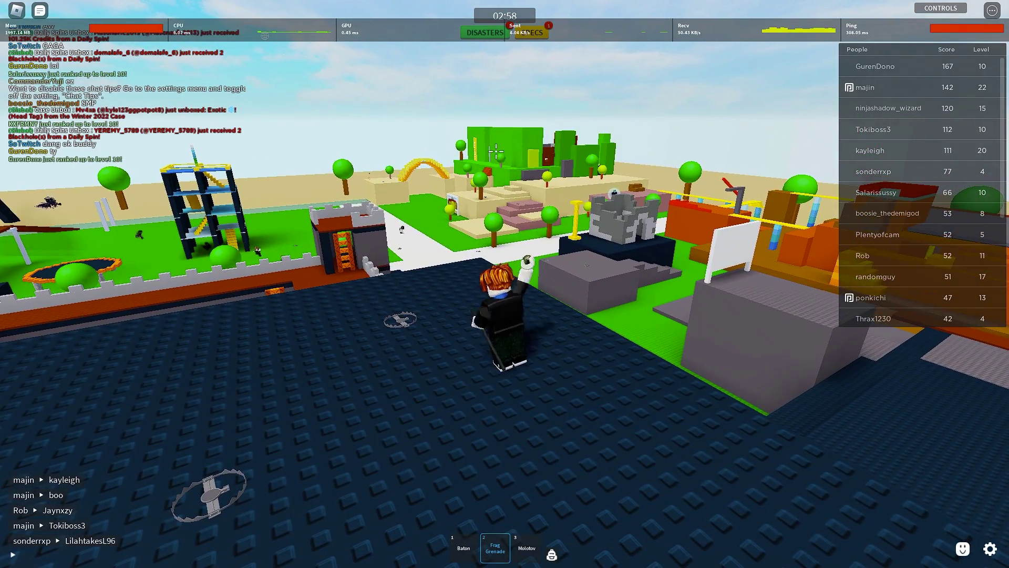
pyautogui.click(466, 238)
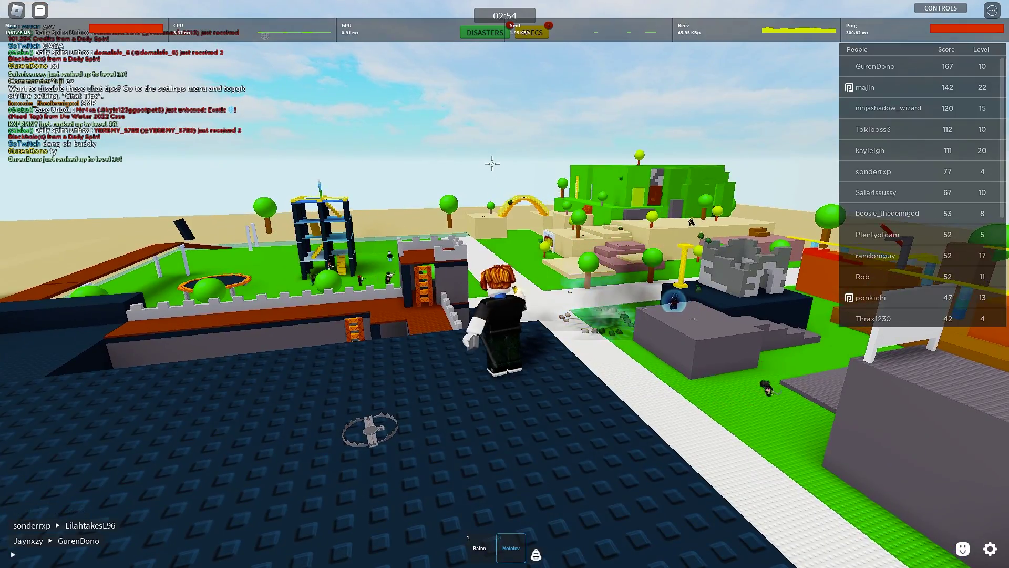
pyautogui.rightClick(448, 373)
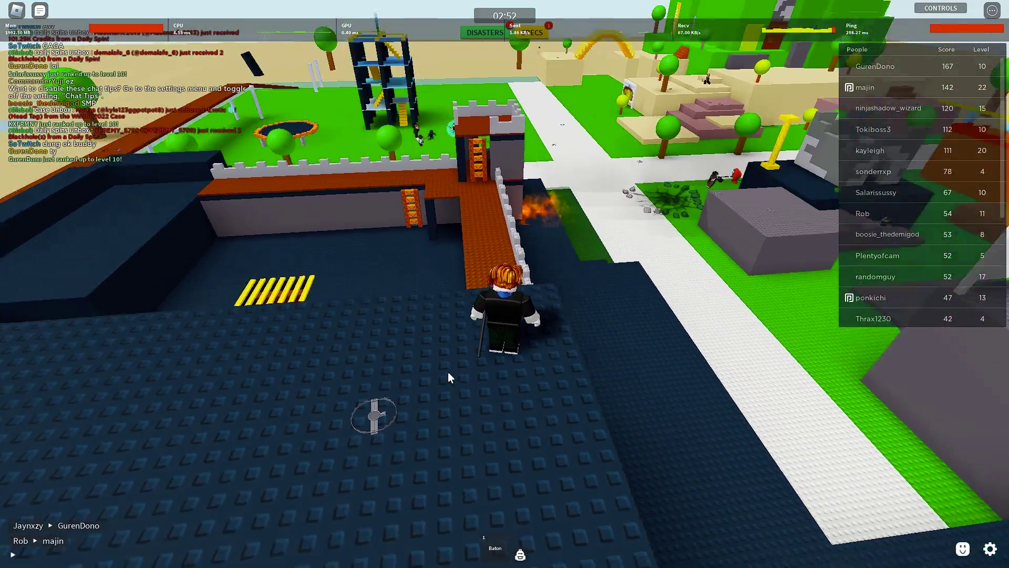
# Step: Equip the Baton and run from the rooftop across the orange area onto the green field to test performance
pyautogui.press('1')
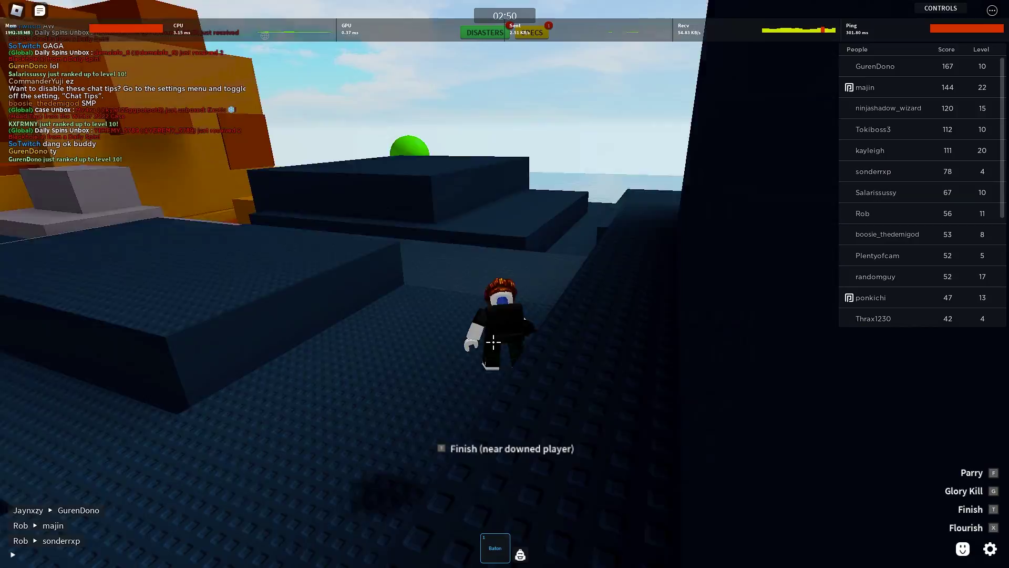
pyautogui.hotkey('shift', 'w')
pyautogui.rightClick(446, 322)
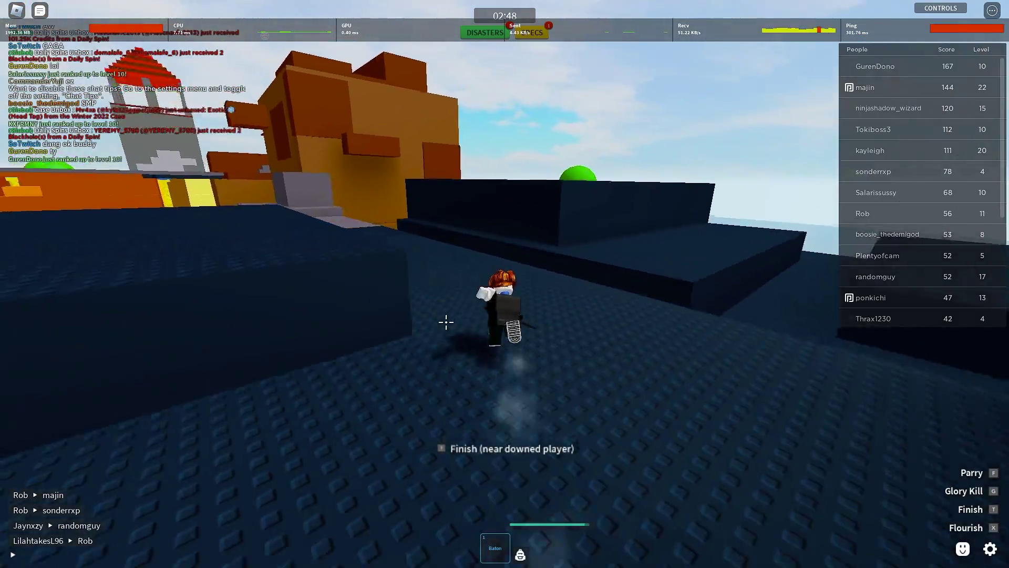
pyautogui.rightClick(437, 321)
pyautogui.press('space')
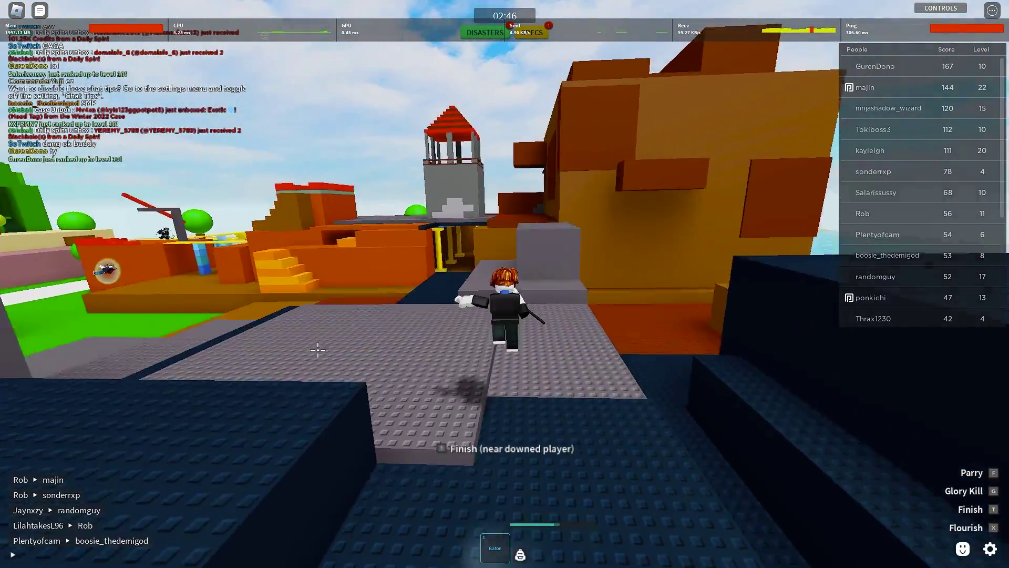
pyautogui.rightClick(311, 354)
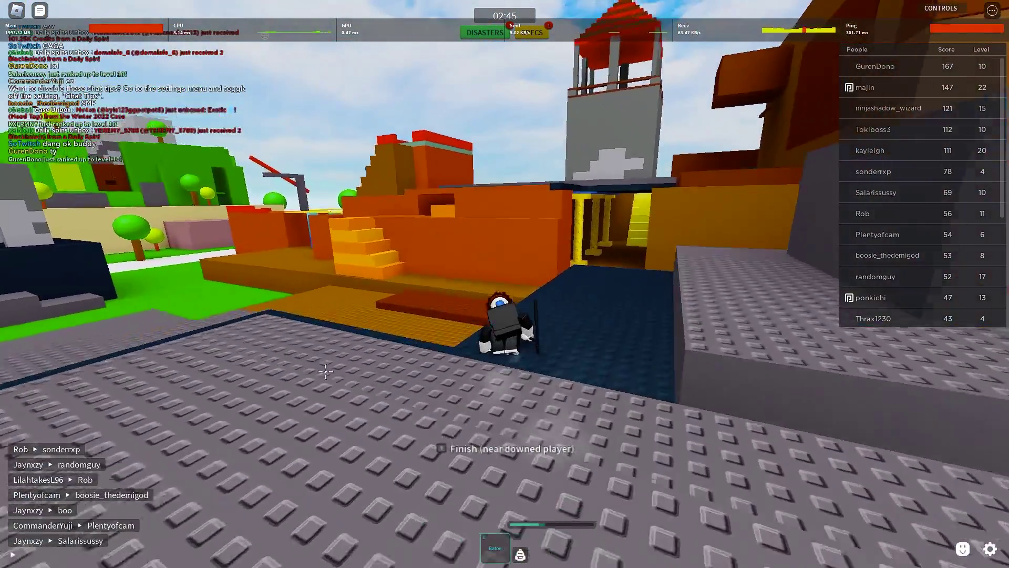
pyautogui.rightClick(293, 370)
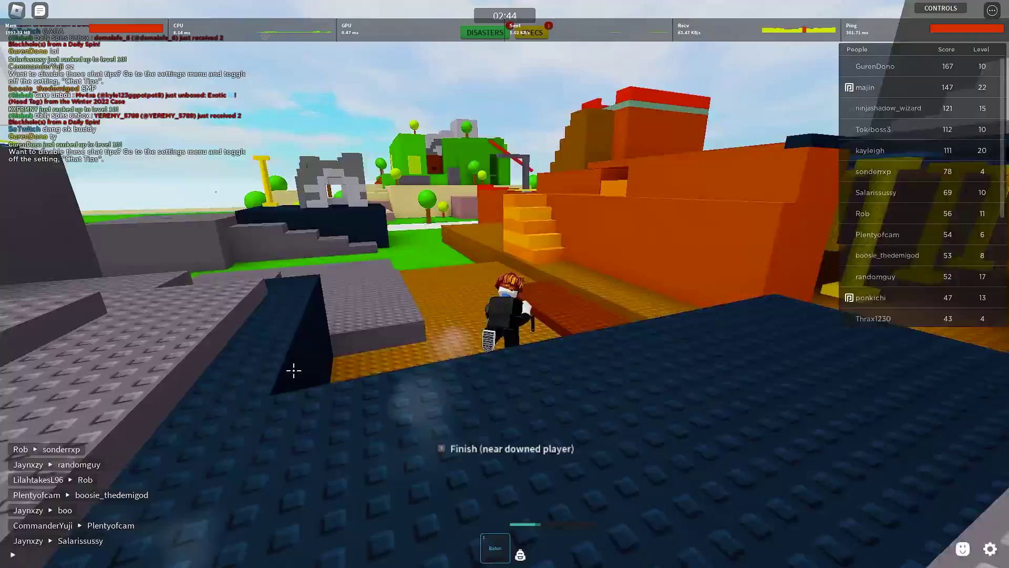
pyautogui.press('w')
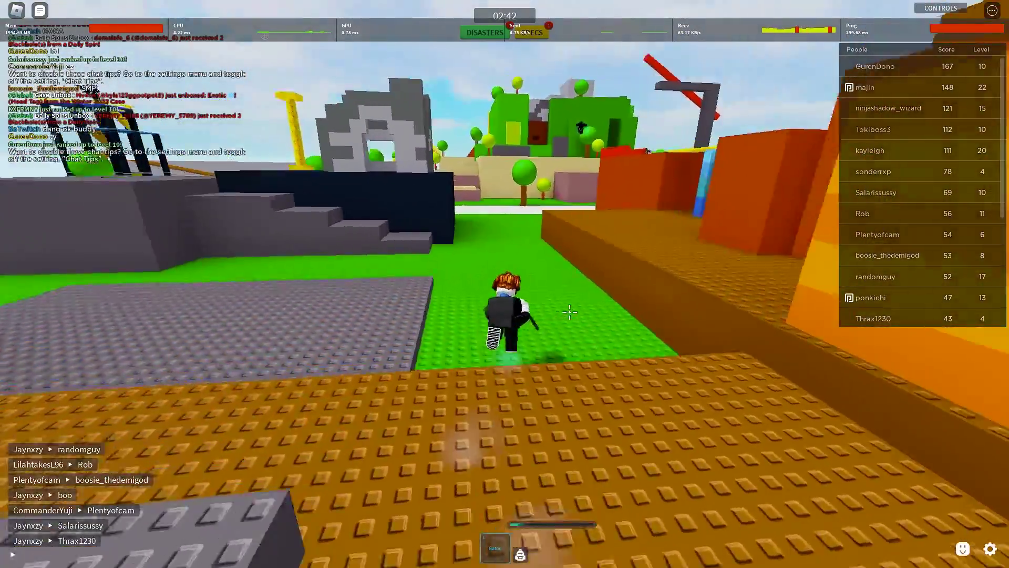
pyautogui.press('w')
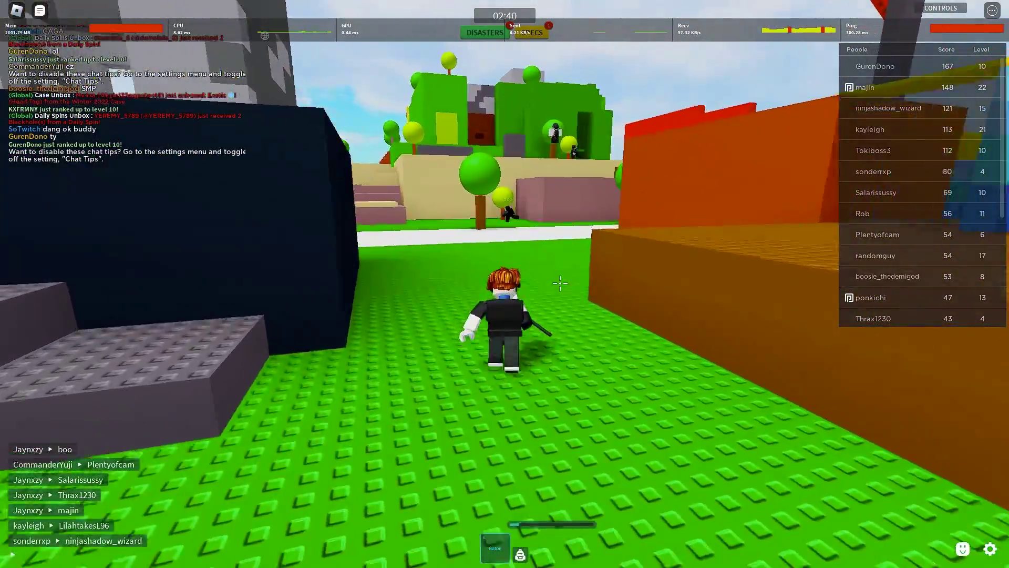
pyautogui.press('w')
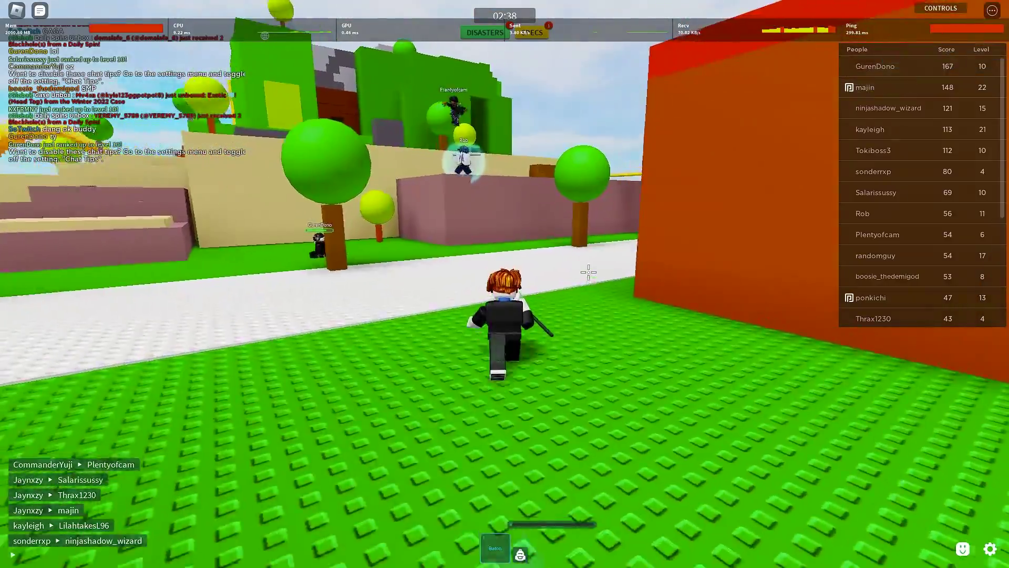
pyautogui.press('w')
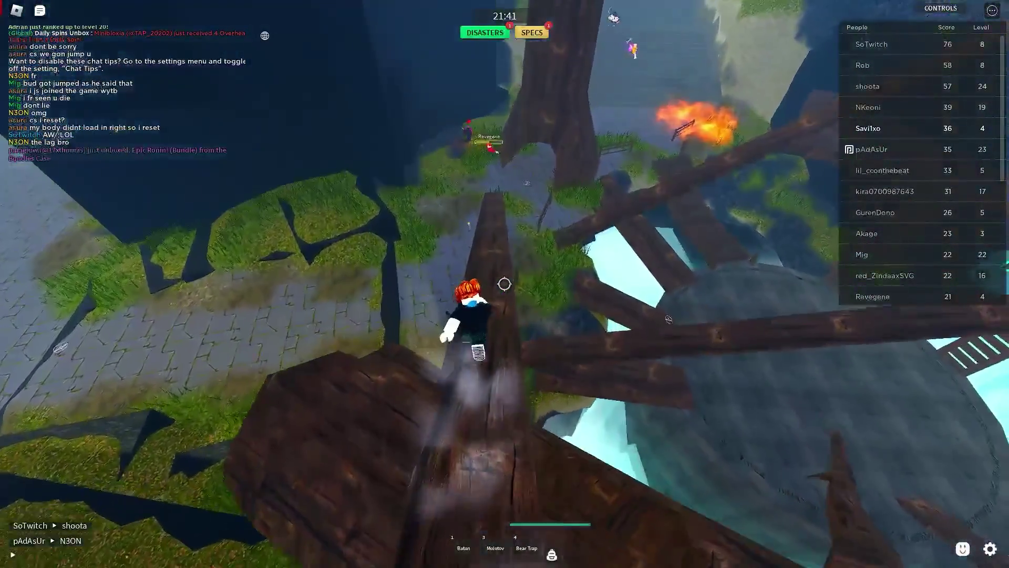
# Step: Run down the fallen log with the Baton equipped and continue along the stone path past the fire
pyautogui.press('w')
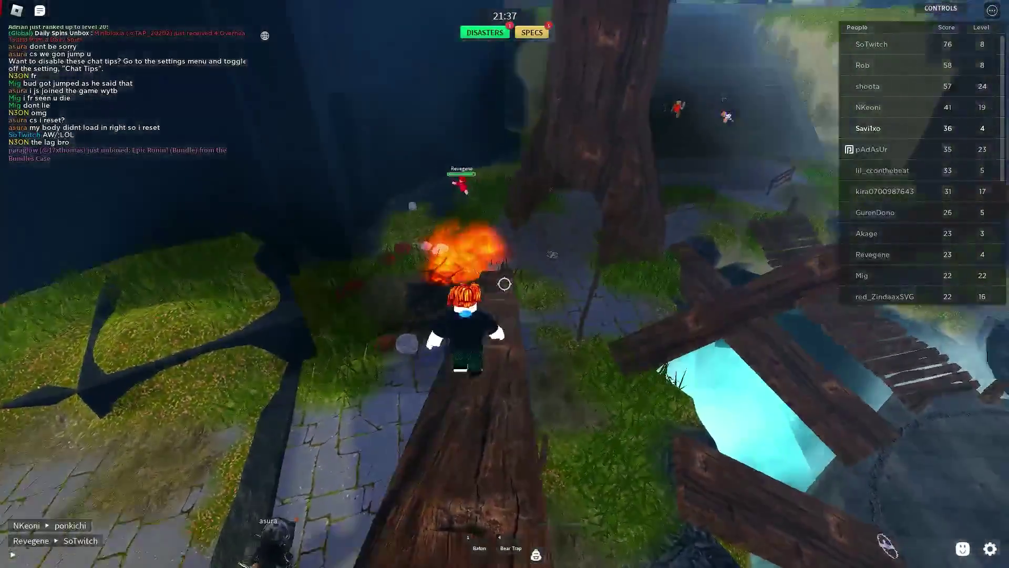
pyautogui.press('1')
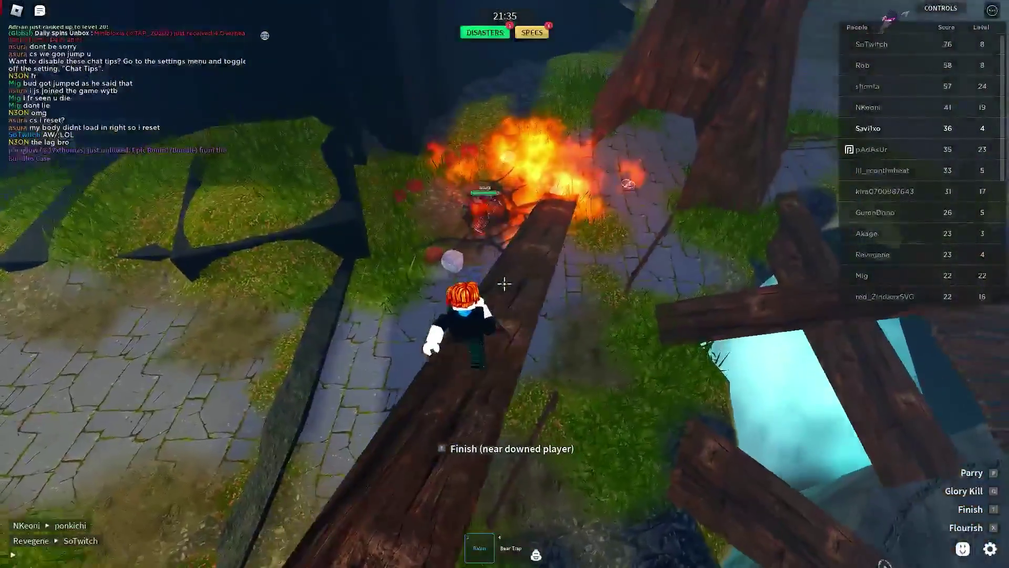
pyautogui.press('w')
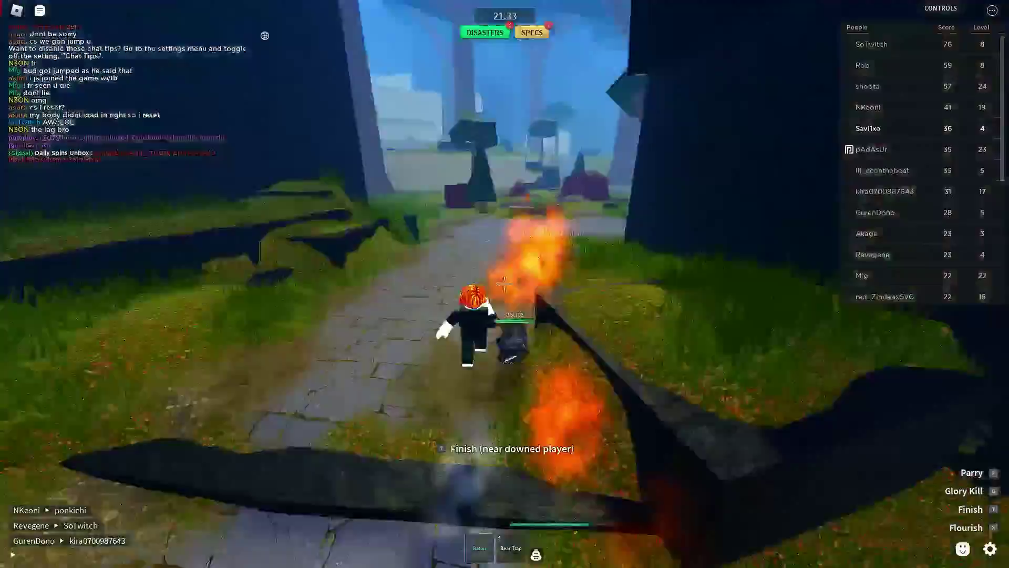